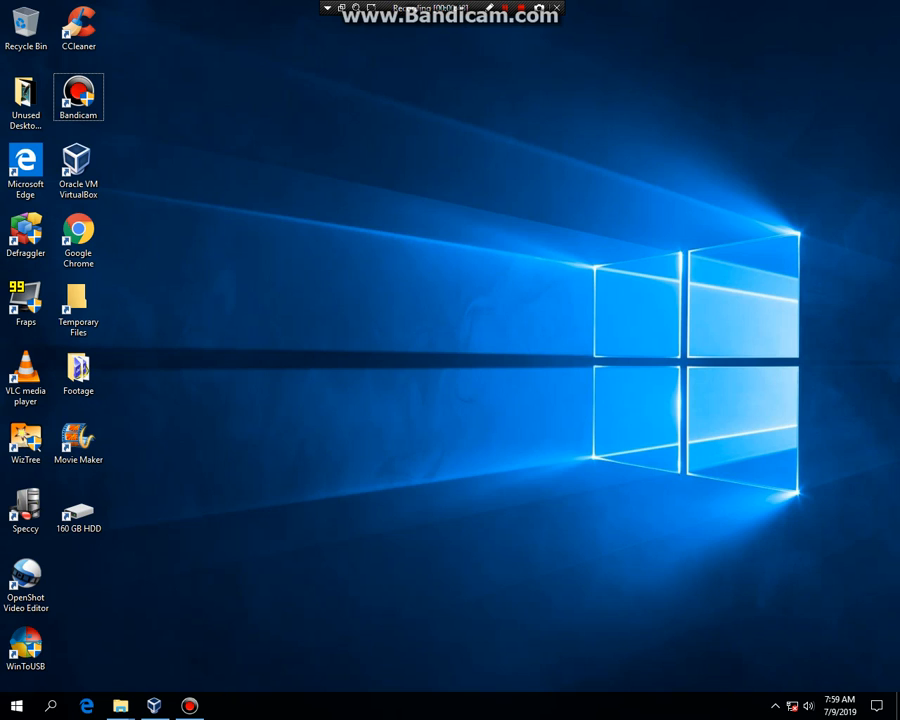
Start a new virtual machine named Windows 2.0 with type Microsoft Windows and version Windows 3.1.
{"action": "left_click", "coordinate": [154, 706]}
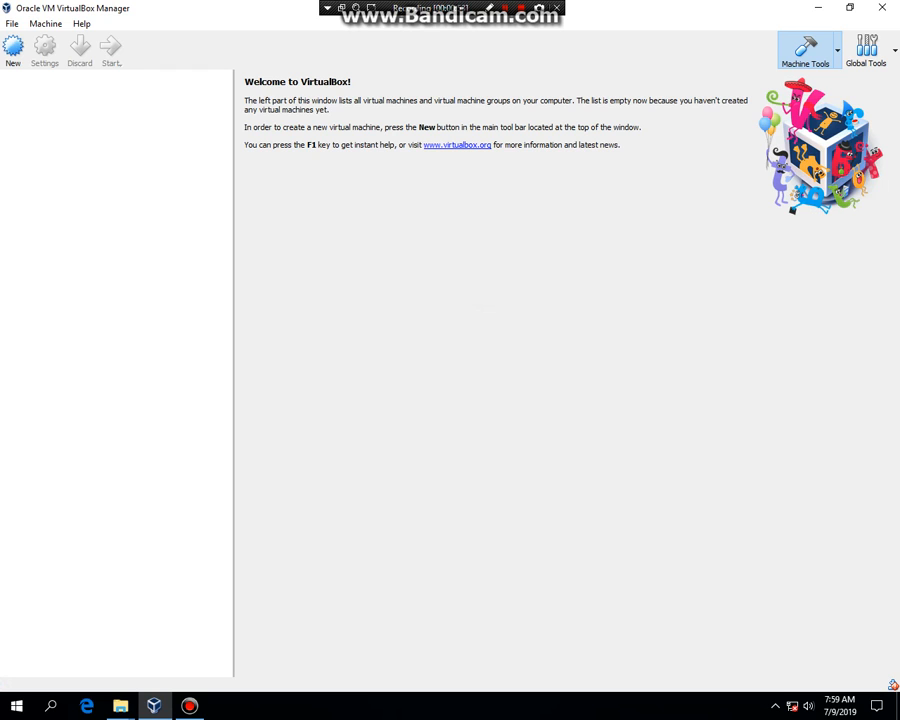
{"action": "left_click", "coordinate": [13, 47]}
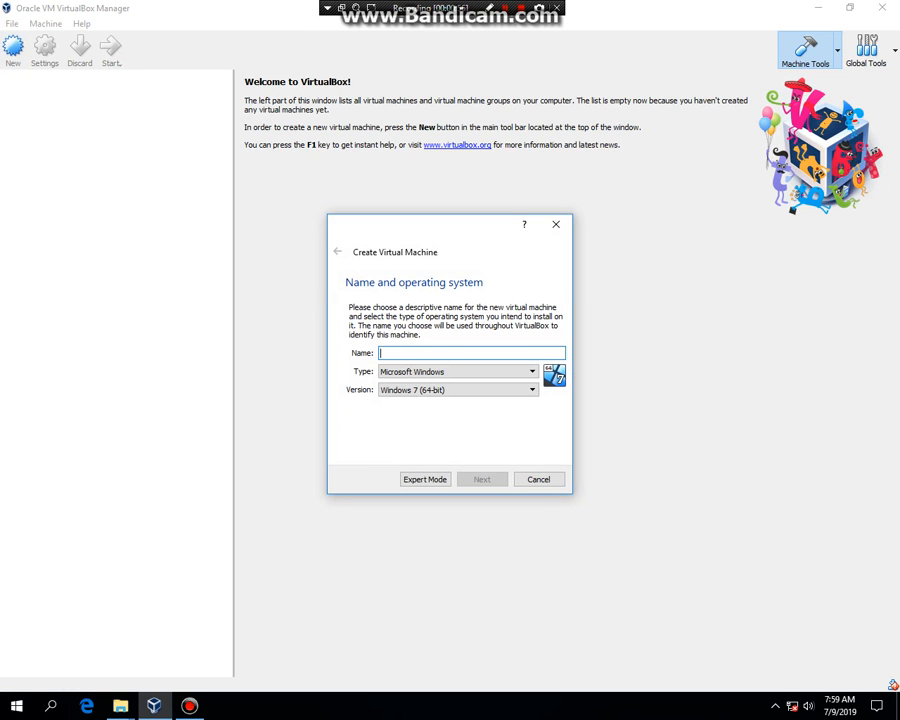
{"action": "type", "text": "Win"}
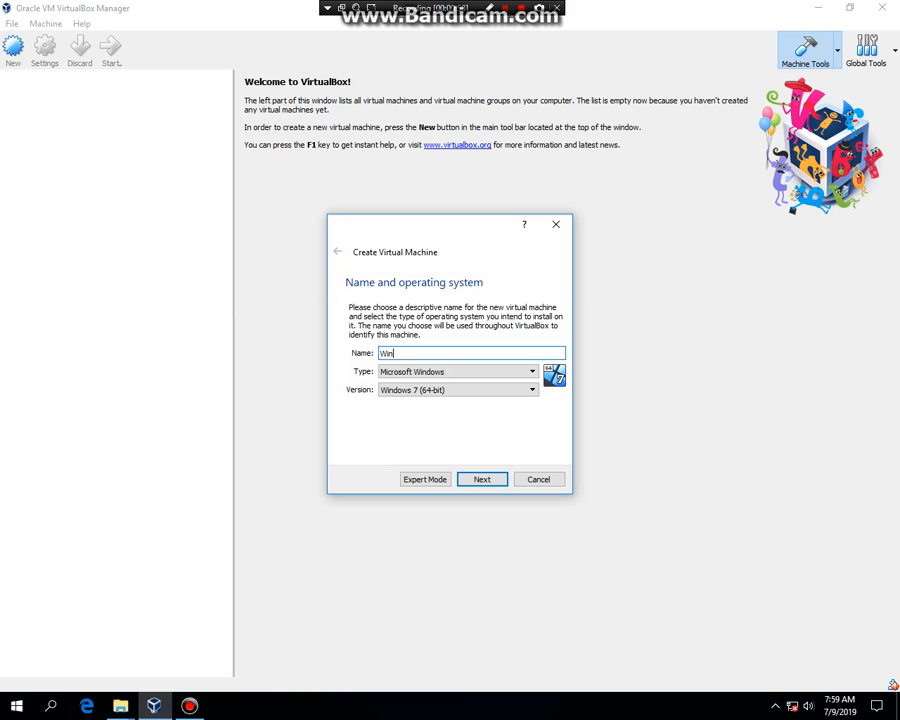
{"action": "type", "text": "dows 2.0"}
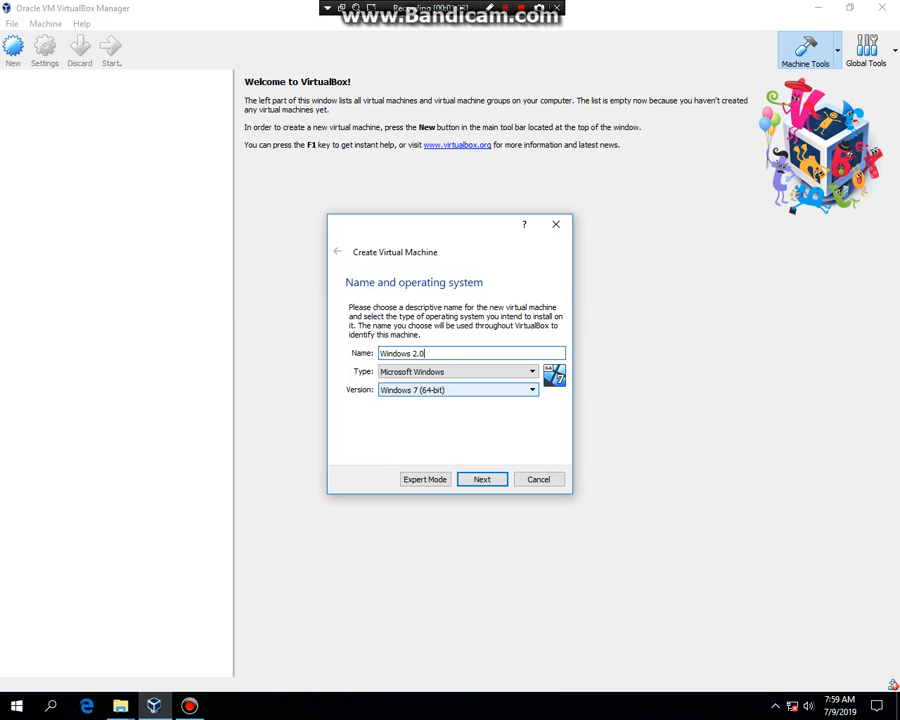
{"action": "left_click", "coordinate": [458, 390]}
{"action": "scroll", "coordinate": [450, 419], "scroll_direction": "up", "scroll_amount": 2}
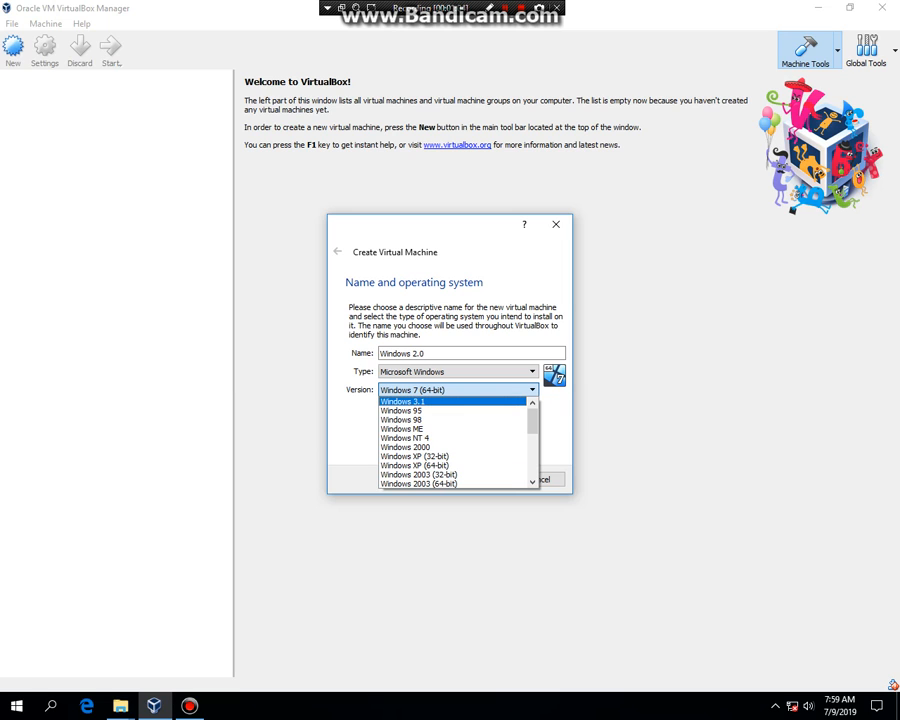
{"action": "key", "text": "Return"}
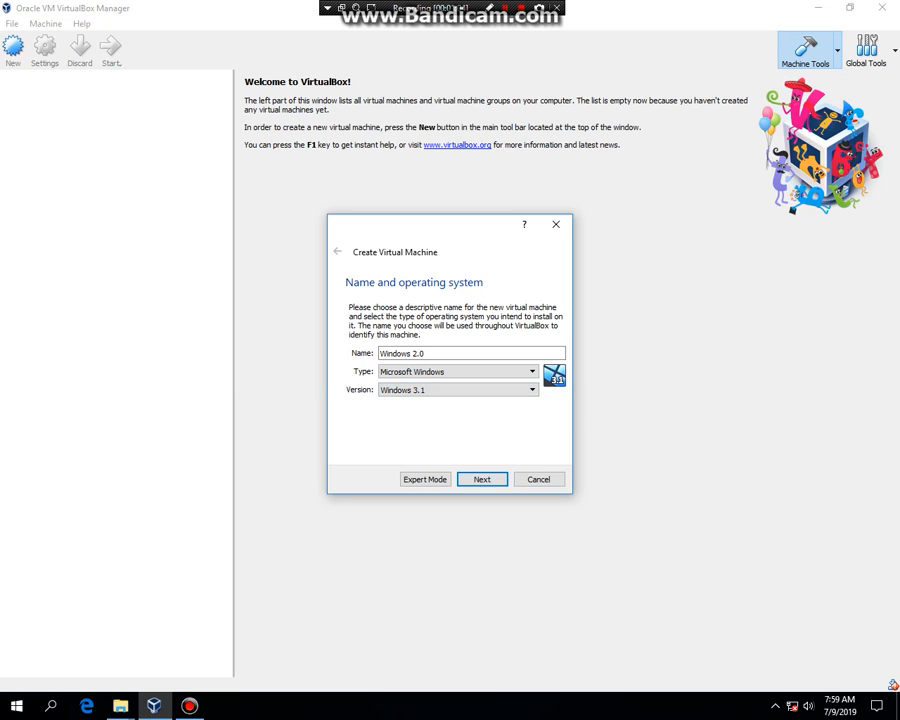
{"action": "key", "text": "Return"}
Accept the default memory size and create a 1.00 GB virtual hard disk named Windows 2.0 with the default options.
{"action": "key", "text": "Return"}
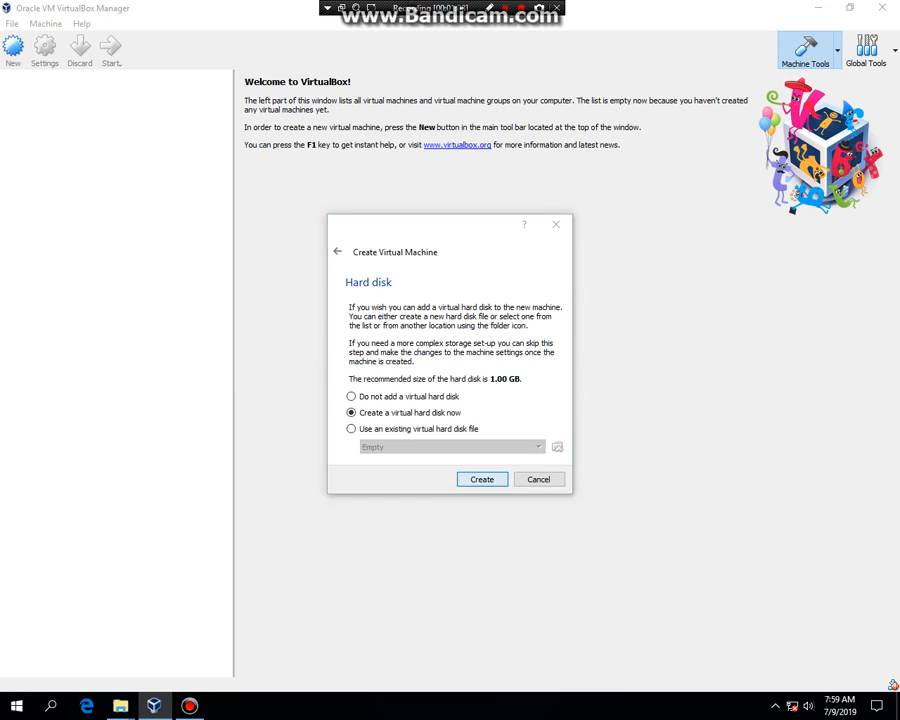
{"action": "key", "text": "Return"}
{"action": "key", "text": "Return"}
{"action": "key", "text": "Return"}
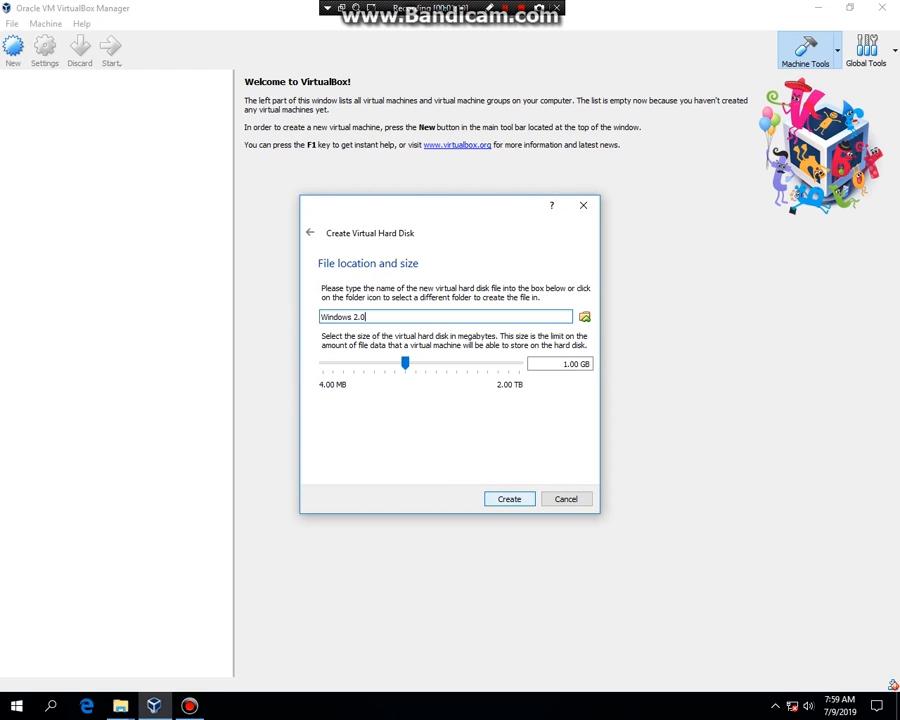
{"action": "key", "text": "Return"}
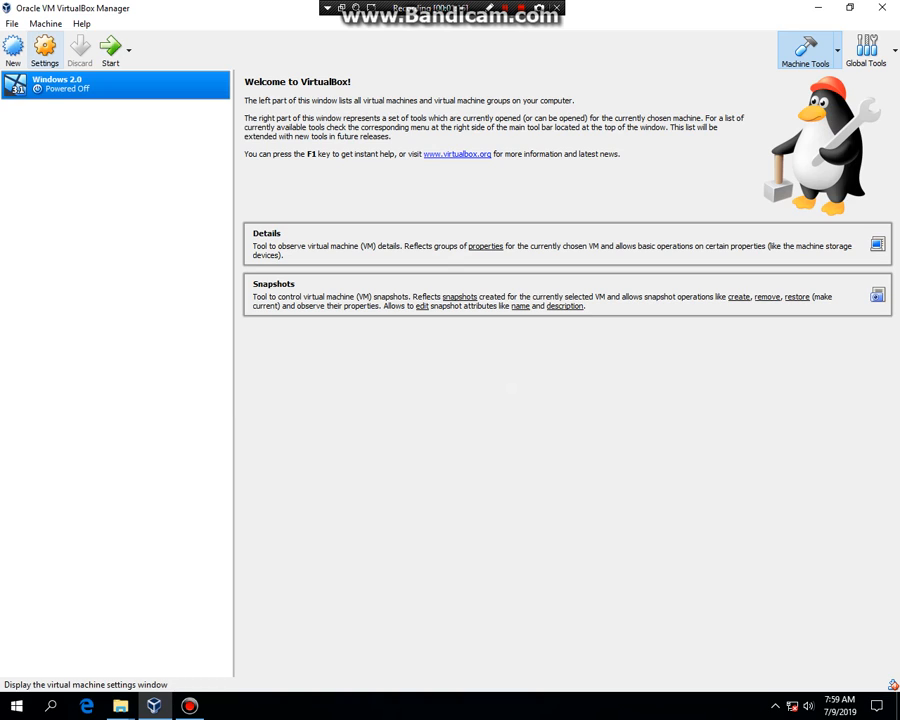
Remove the empty optical drive from the IDE controller in the Windows 2.0 machine's storage settings.
{"action": "left_click", "coordinate": [45, 50]}
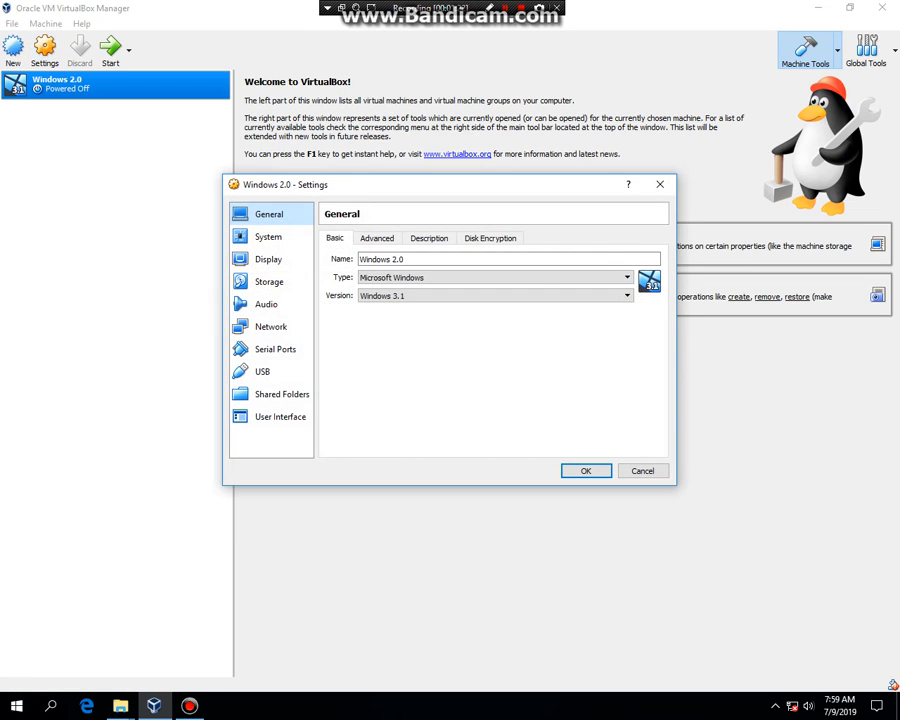
{"action": "left_click", "coordinate": [269, 282]}
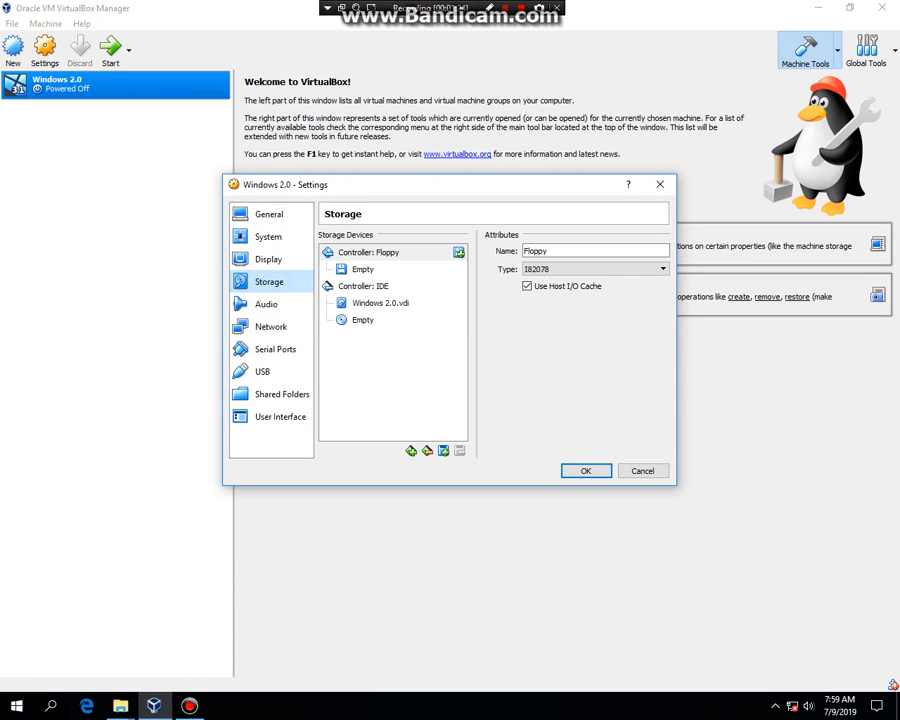
{"action": "left_click", "coordinate": [363, 269]}
{"action": "left_click", "coordinate": [380, 303]}
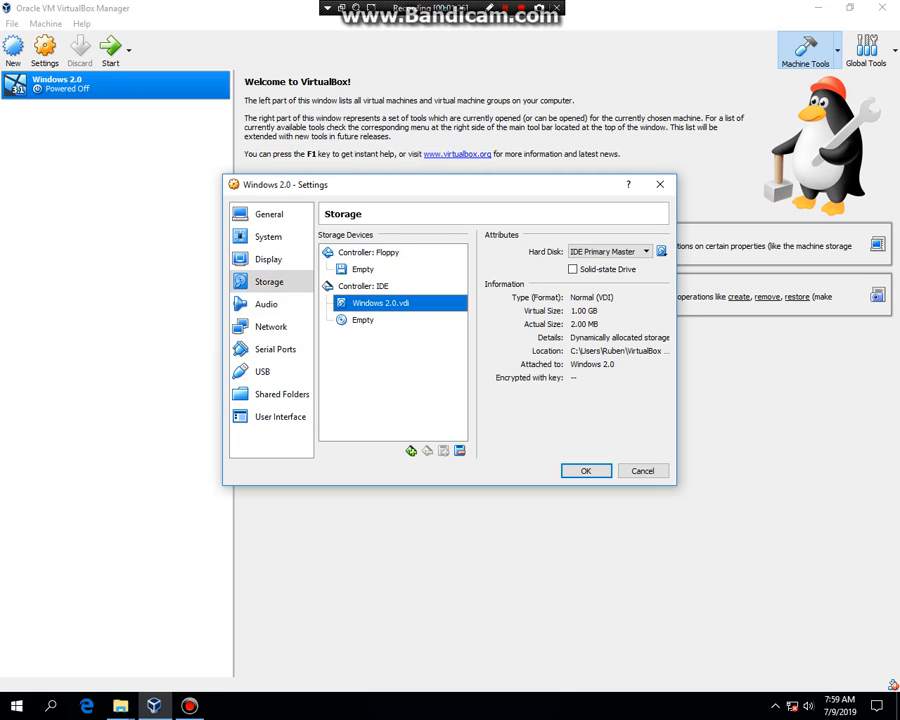
{"action": "left_click", "coordinate": [363, 320]}
{"action": "left_click", "coordinate": [460, 451]}
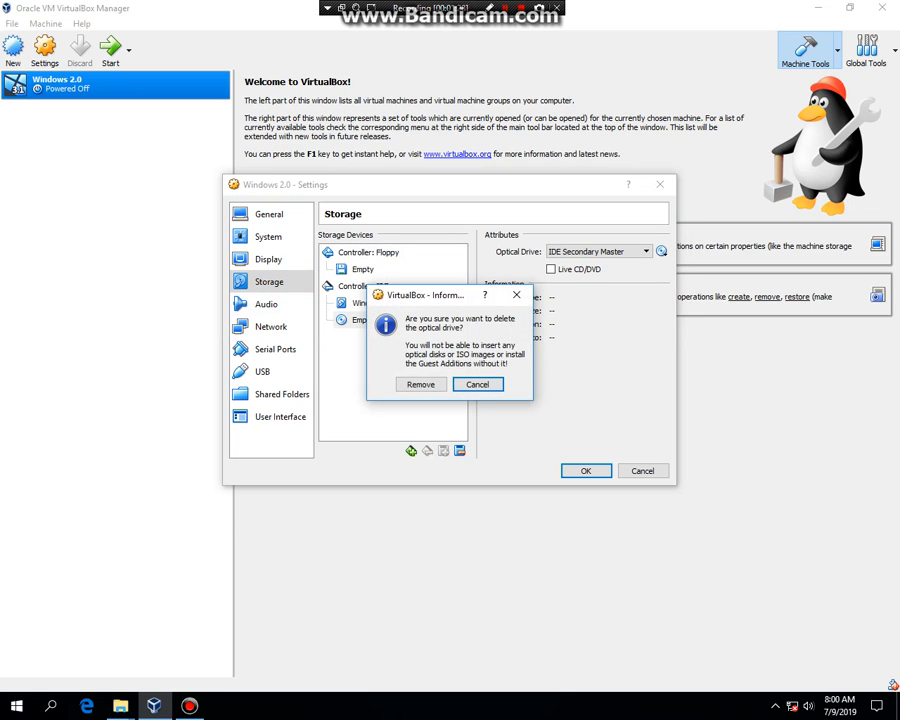
{"action": "left_click", "coordinate": [421, 383]}
Choose a virtual floppy disk file for the empty floppy drive, browsing to the Lexar (G:) drive.
{"action": "left_click", "coordinate": [363, 269]}
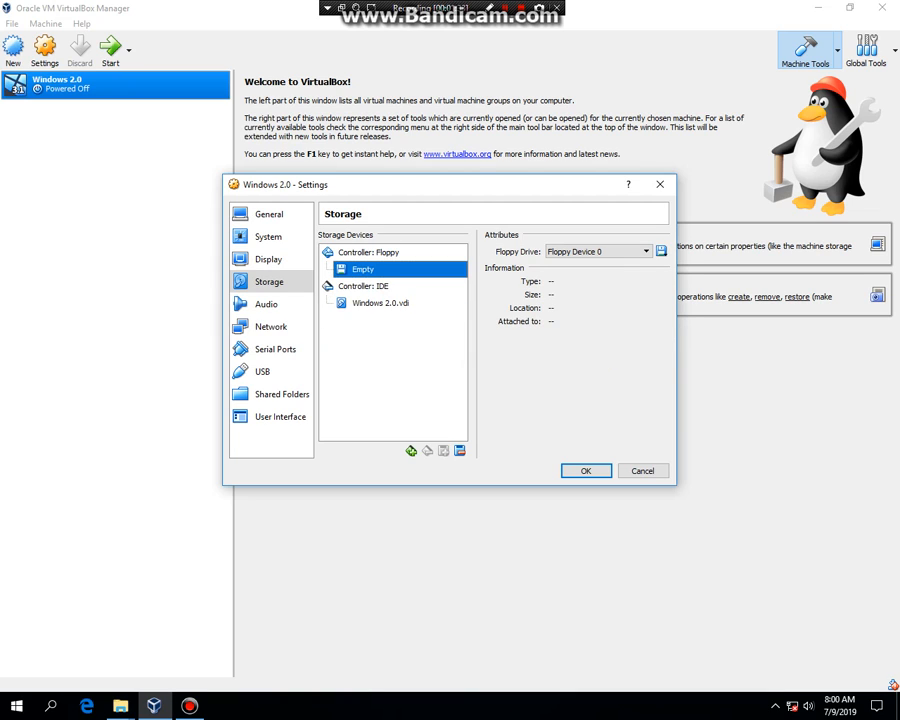
{"action": "left_click", "coordinate": [661, 251]}
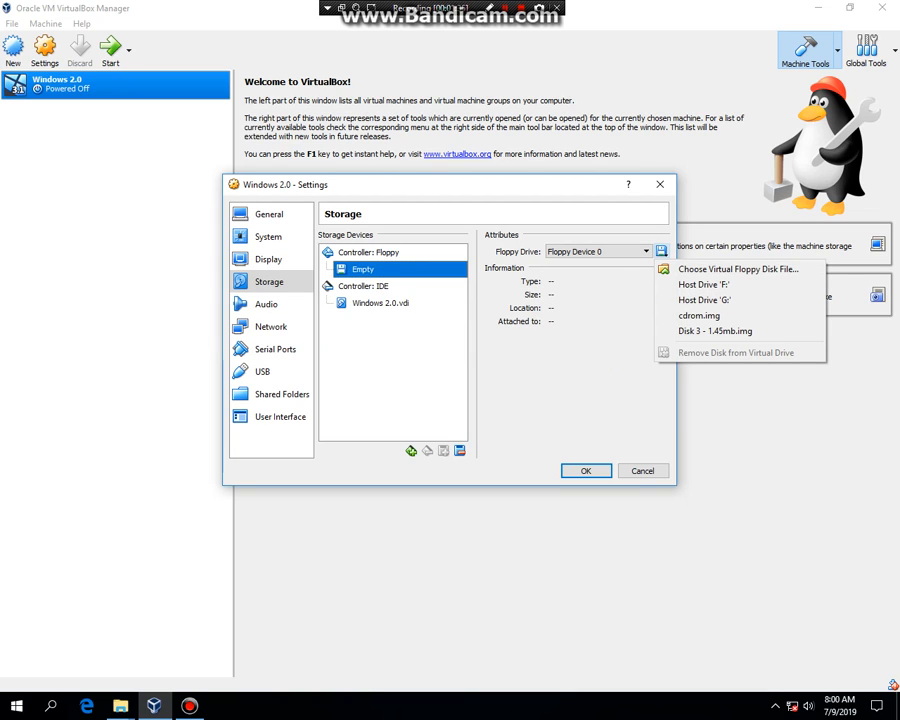
{"action": "left_click", "coordinate": [735, 269]}
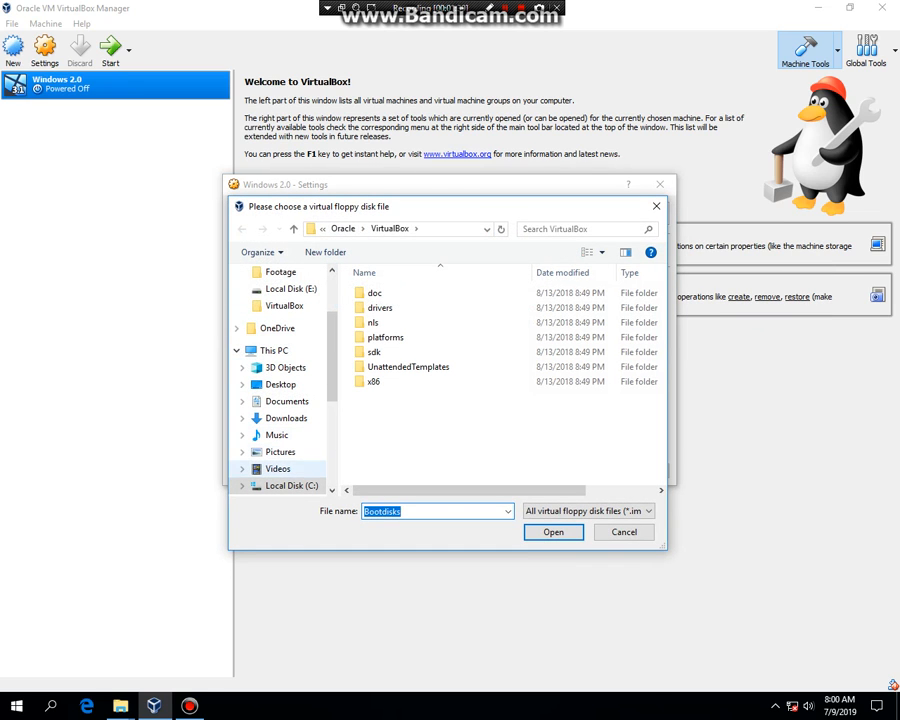
{"action": "scroll", "coordinate": [285, 460], "scroll_direction": "down", "scroll_amount": 1}
{"action": "left_click", "coordinate": [283, 485]}
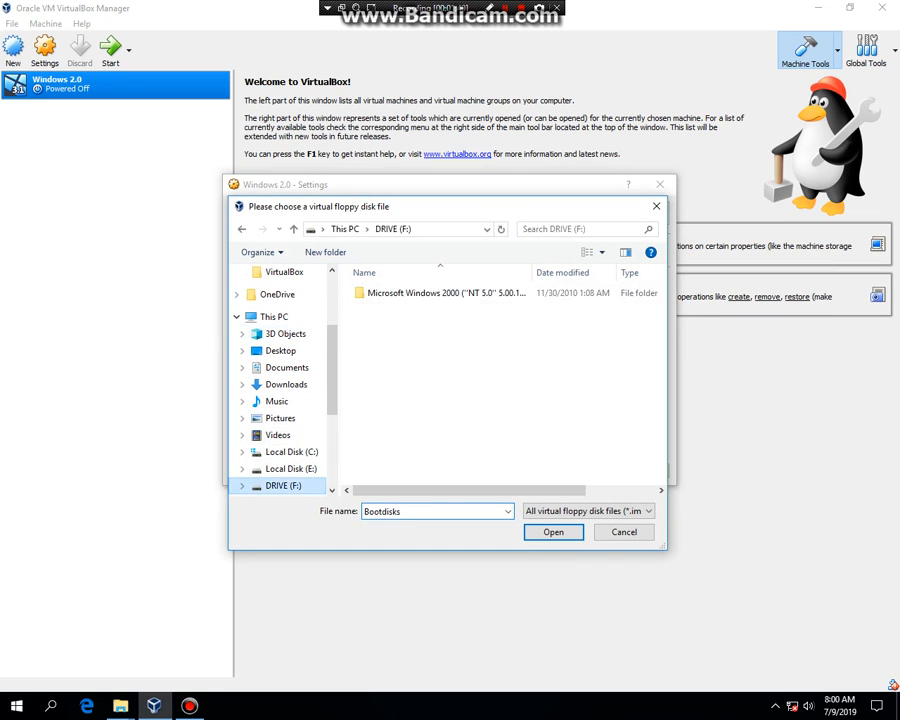
{"action": "left_click", "coordinate": [290, 468]}
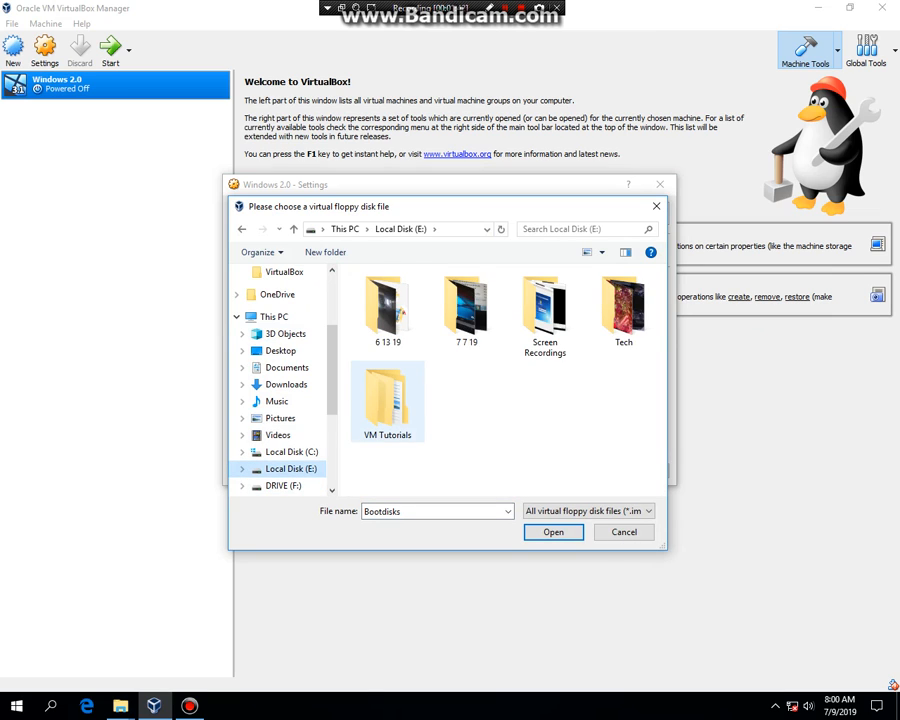
{"action": "left_click", "coordinate": [332, 490]}
{"action": "left_click", "coordinate": [283, 485]}
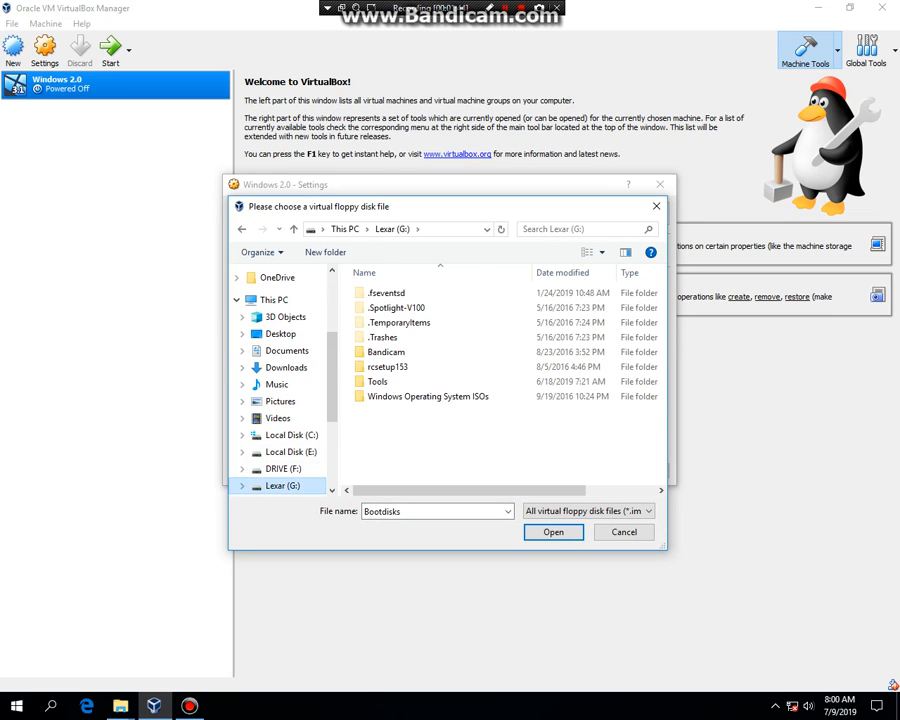
Load the "Disk 1 - Setup - 1.44mb" image from the MS DOS 6.22 Floppy folder in Windows Operating System ISOs and save the settings.
{"action": "left_click", "coordinate": [428, 397]}
{"action": "double_click", "coordinate": [428, 397]}
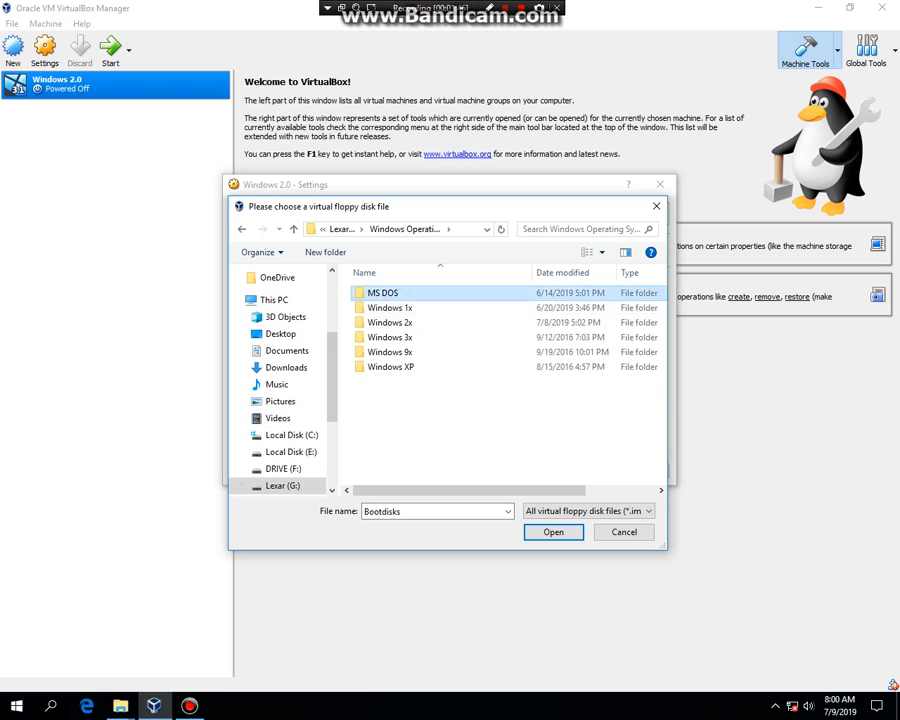
{"action": "double_click", "coordinate": [380, 293]}
{"action": "double_click", "coordinate": [380, 293]}
{"action": "double_click", "coordinate": [380, 293]}
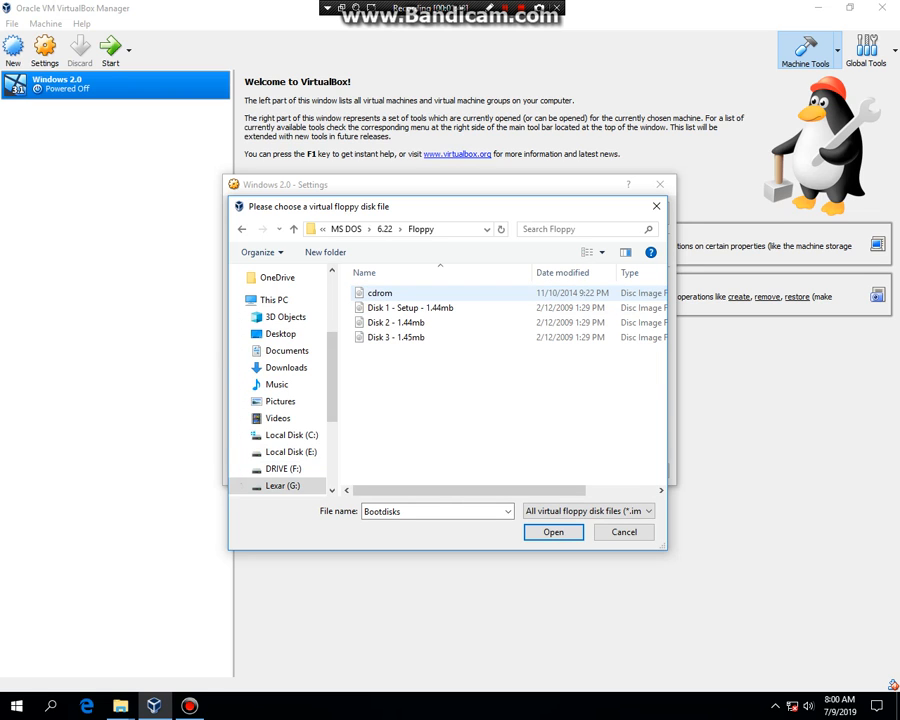
{"action": "double_click", "coordinate": [410, 308]}
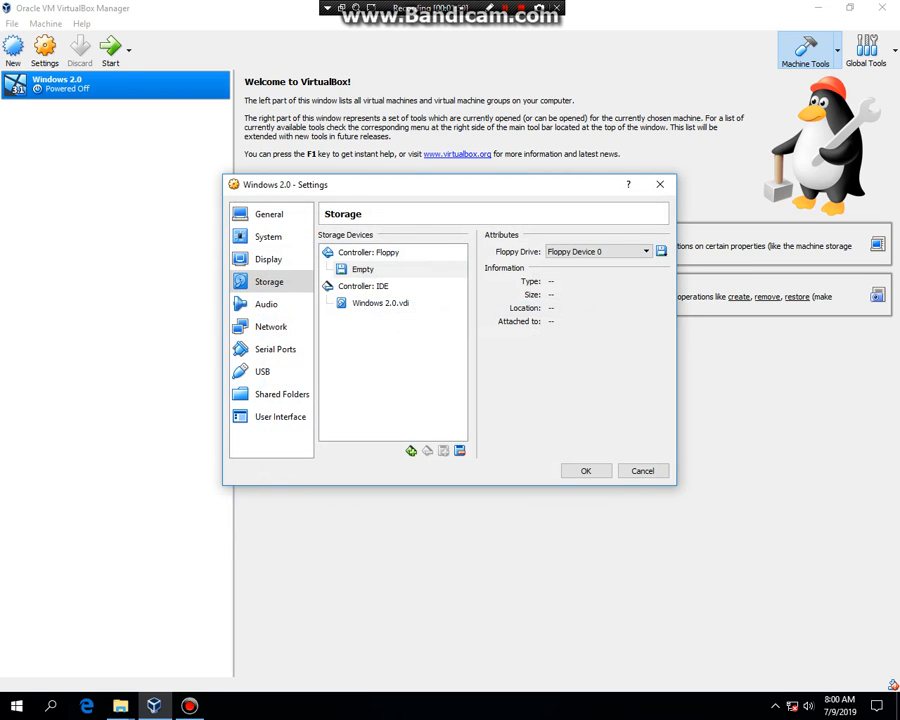
{"action": "left_click", "coordinate": [586, 471]}
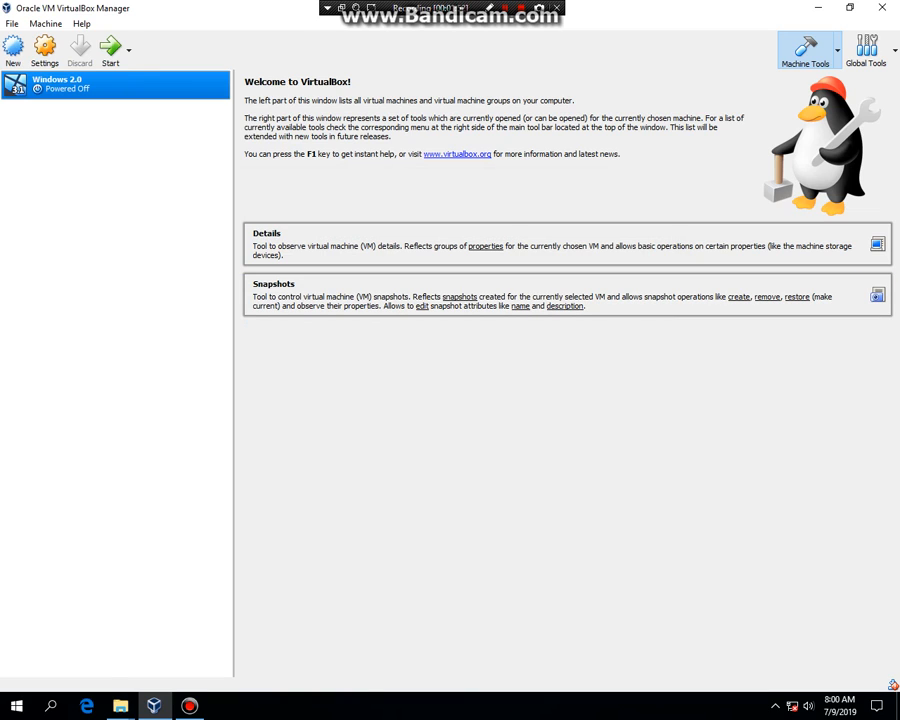
Start the Windows 2.0 virtual machine and insert the D1_Setup floppy image from the Windows 2x folder.
{"action": "left_click", "coordinate": [110, 47]}
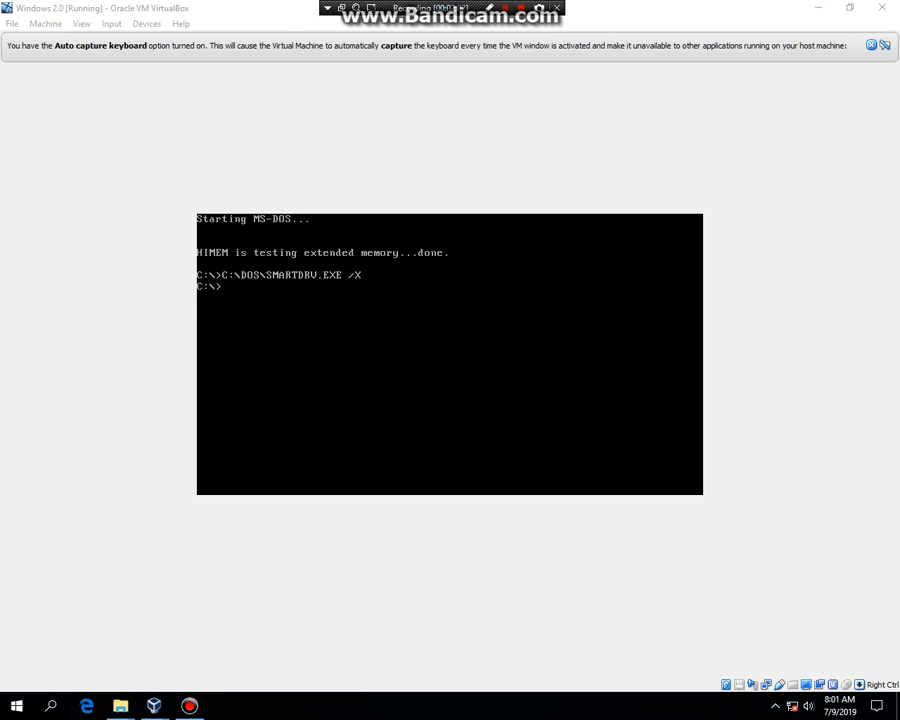
{"action": "left_click", "coordinate": [752, 684]}
{"action": "left_click", "coordinate": [795, 569]}
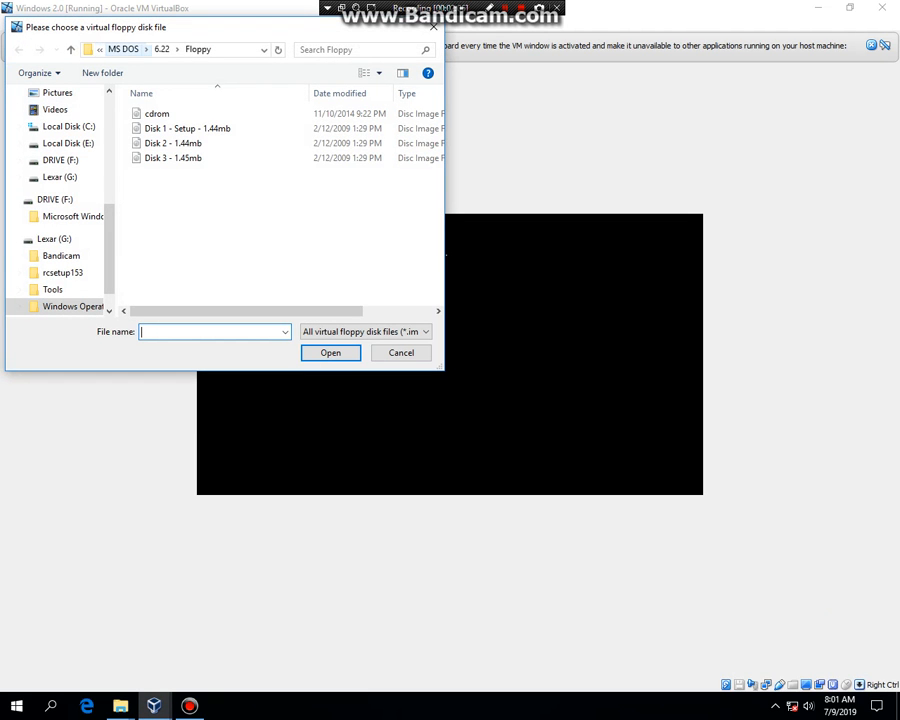
{"action": "left_click", "coordinate": [99, 49]}
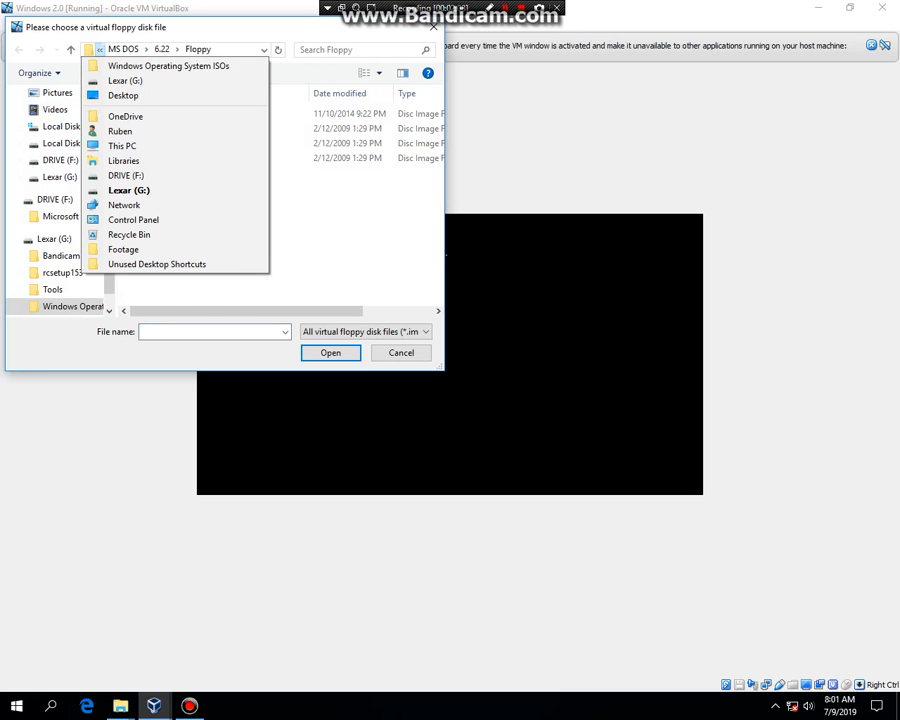
{"action": "left_click", "coordinate": [168, 66]}
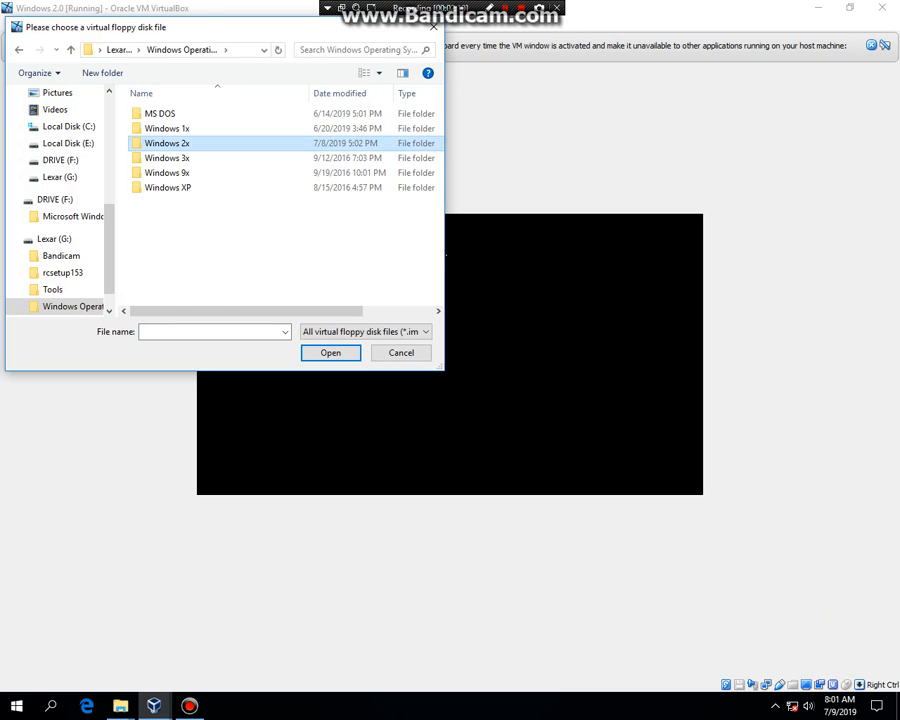
{"action": "double_click", "coordinate": [167, 143]}
{"action": "double_click", "coordinate": [200, 113]}
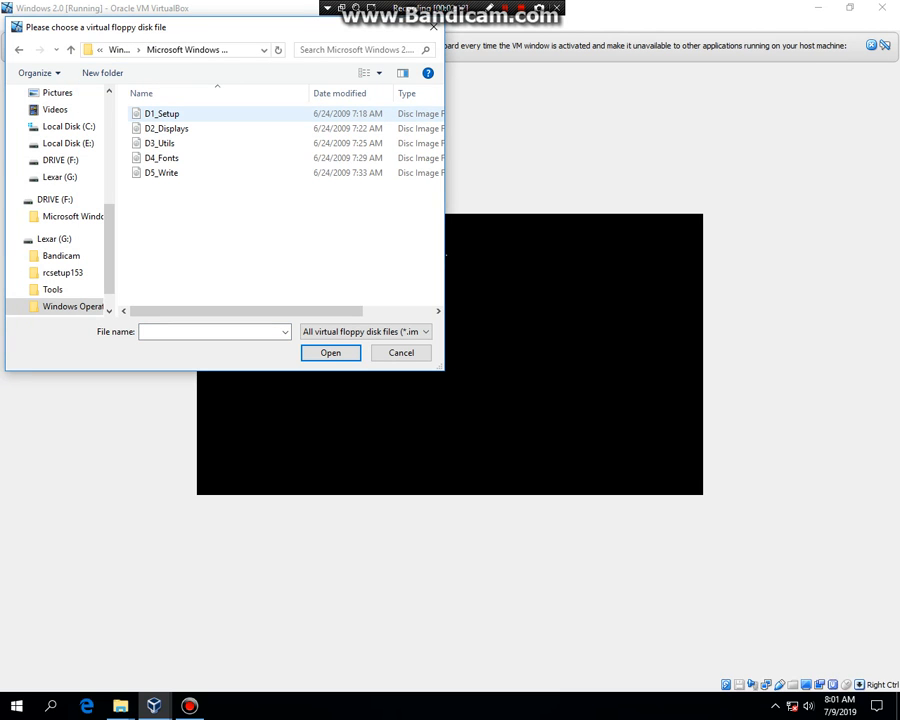
{"action": "double_click", "coordinate": [185, 114]}
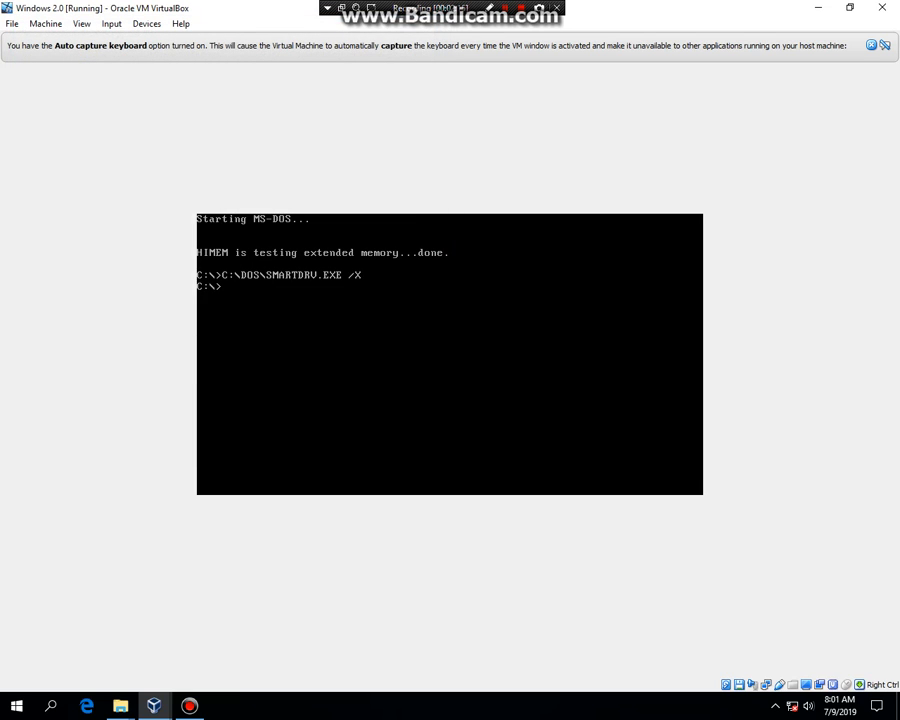
Run setup from drive A: and continue with the default choices to the list of computers.
{"action": "type", "text": "A:"}
{"action": "key", "text": "Return"}
{"action": "type", "text": "setup"}
{"action": "key", "text": "Return"}
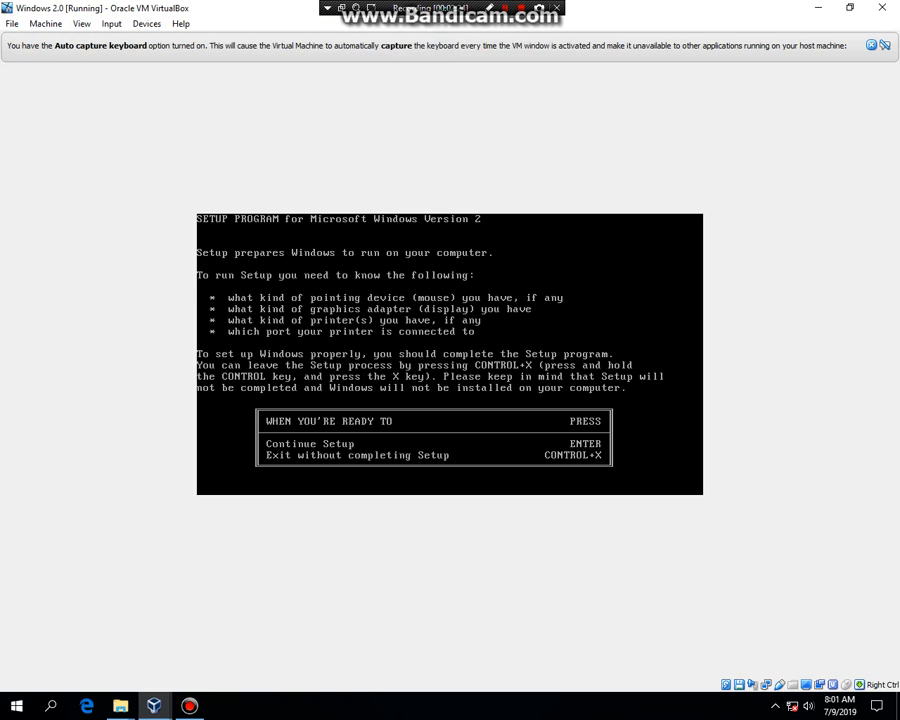
{"action": "key", "text": "Return"}
{"action": "key", "text": "Return"}
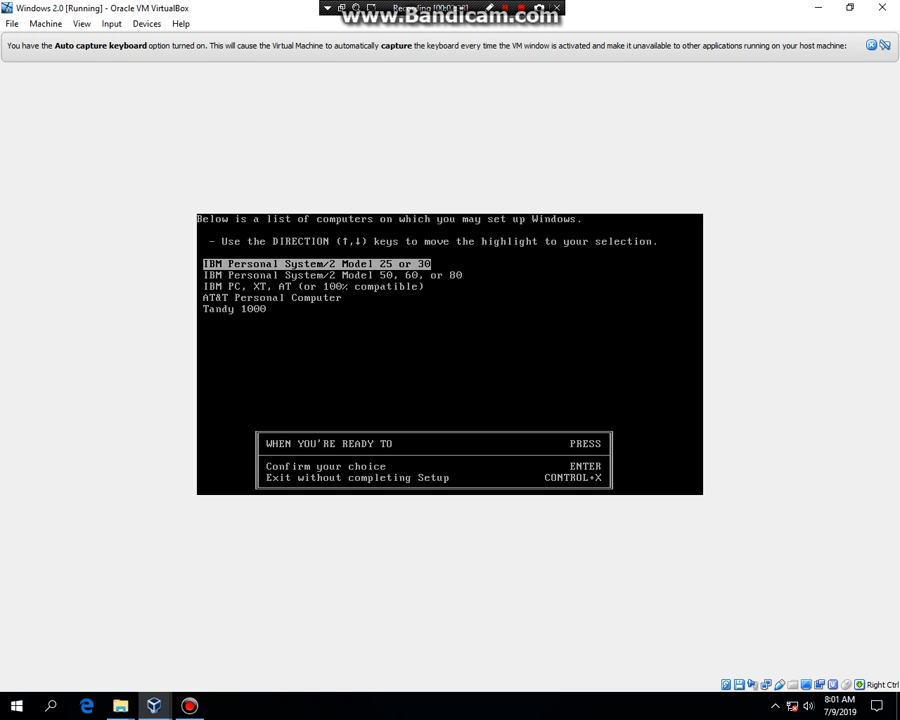
Configure Setup for IBM PC, XT, AT (or 100% compatible), the IBM EGA (> 64K) Enhanced Color Display and Microsoft Mouse (Bus or Serial).
{"action": "key", "text": "Down"}
{"action": "key", "text": "Down"}
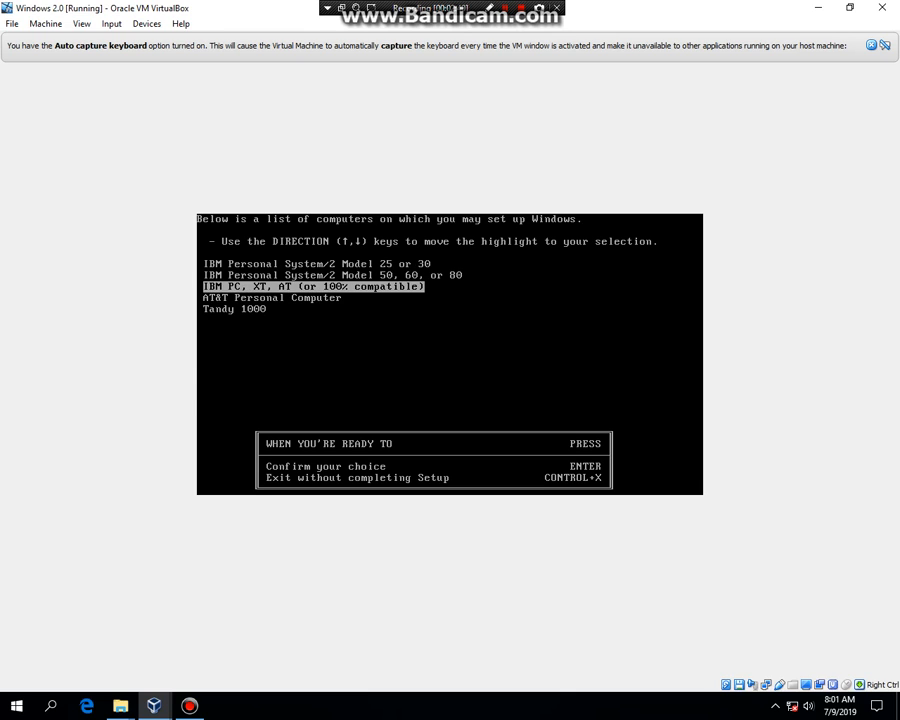
{"action": "key", "text": "Return"}
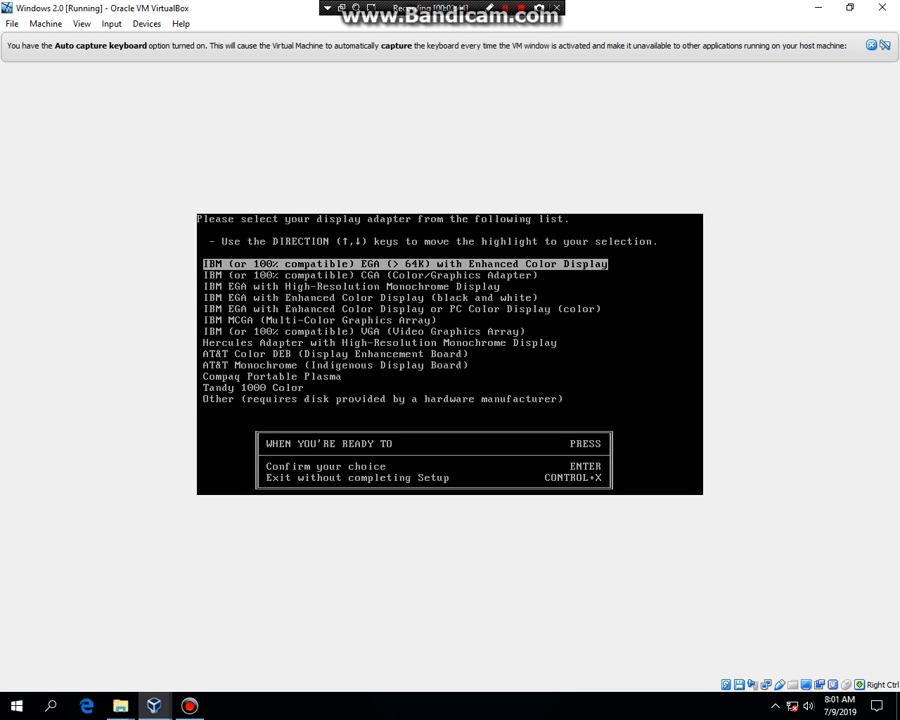
{"action": "key", "text": "Return"}
{"action": "key", "text": "Return"}
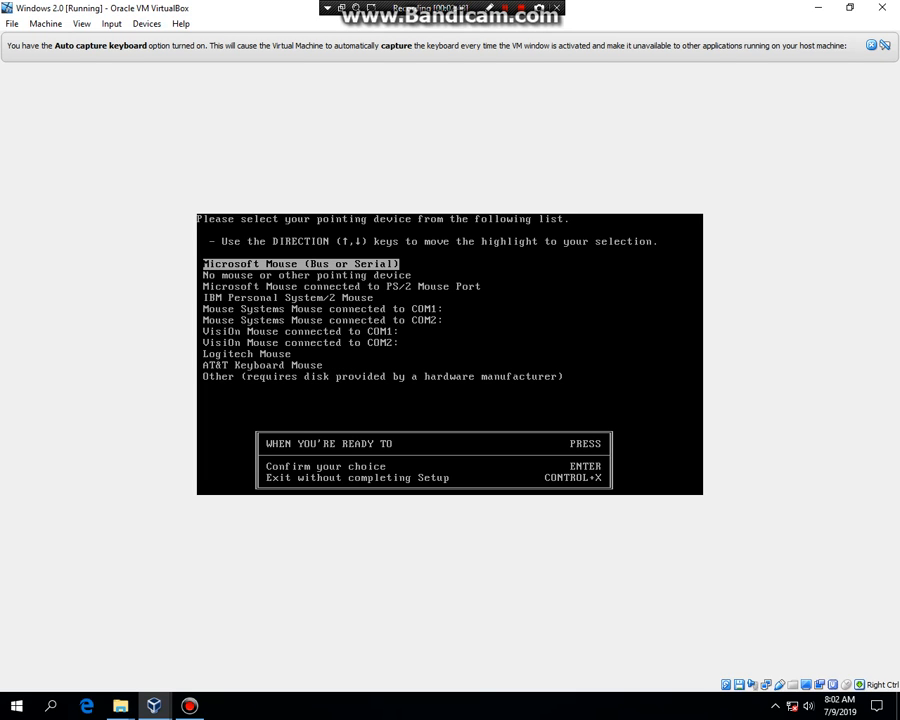
{"action": "key", "text": "Return"}
{"action": "key", "text": "Return"}
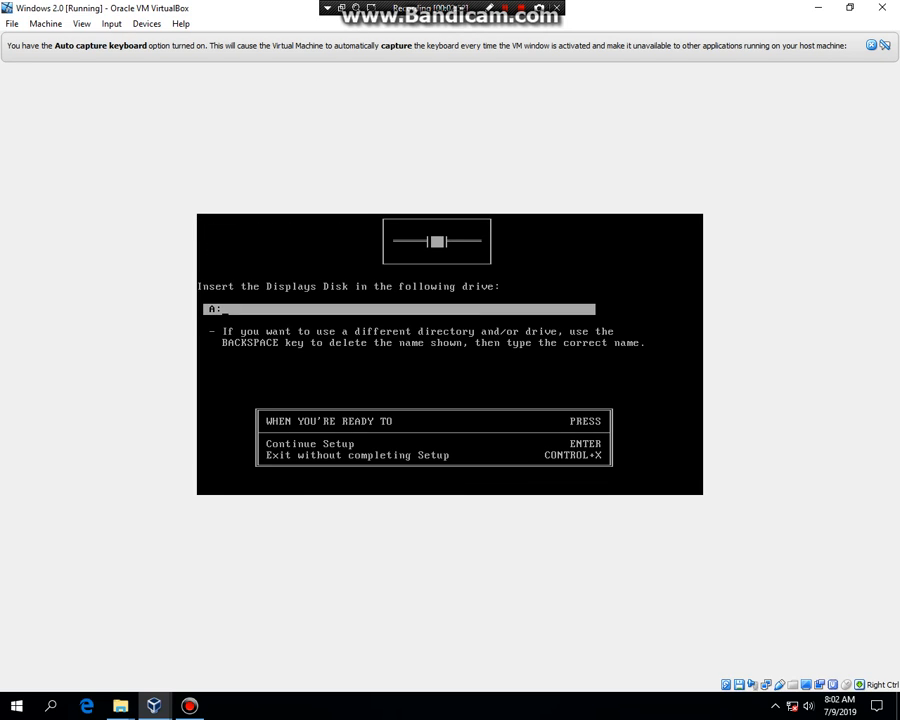
Insert the D2_Displays floppy image into the virtual drive and continue Setup from drive A:.
{"action": "left_click", "coordinate": [739, 685]}
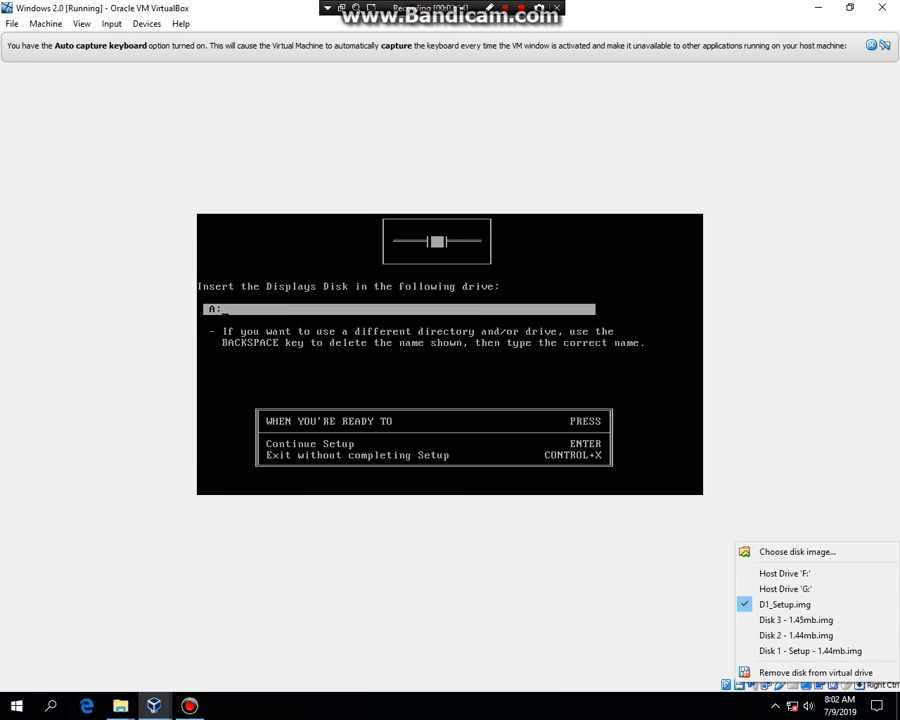
{"action": "left_click", "coordinate": [795, 551]}
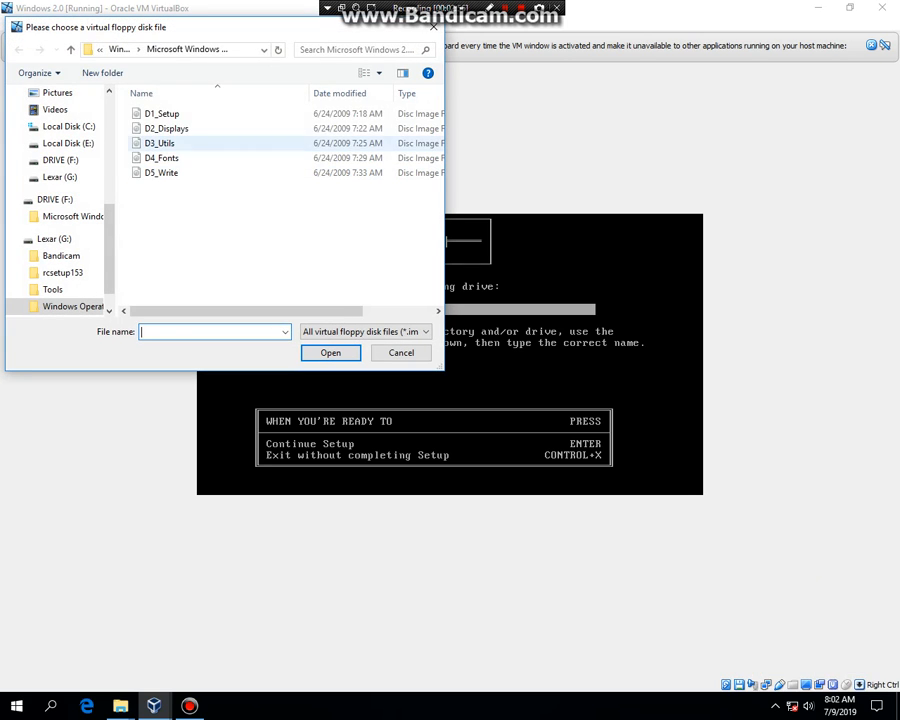
{"action": "double_click", "coordinate": [162, 130]}
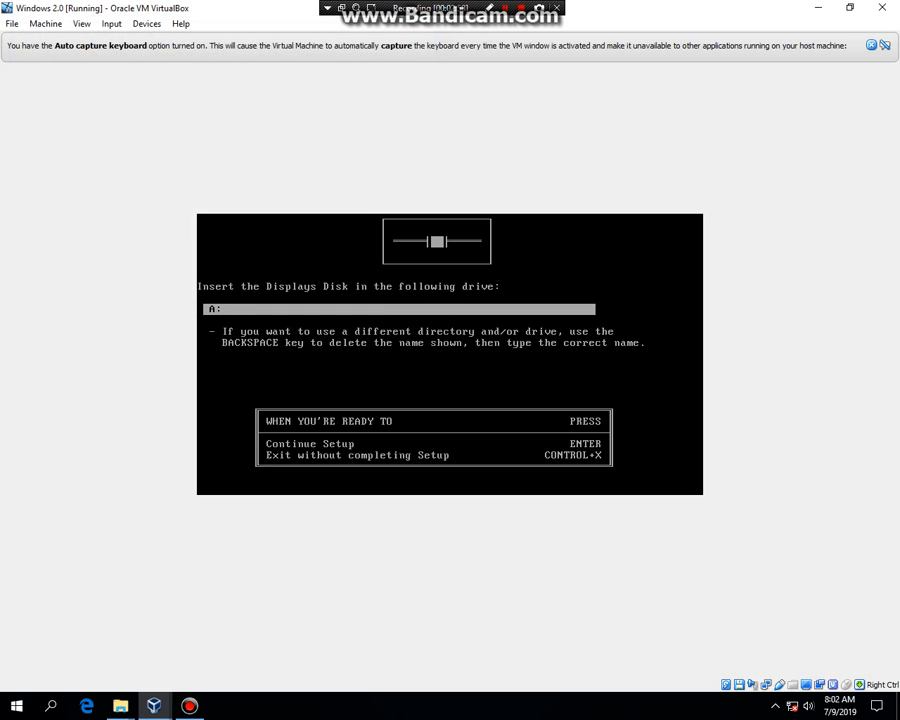
{"action": "key", "text": "Return"}
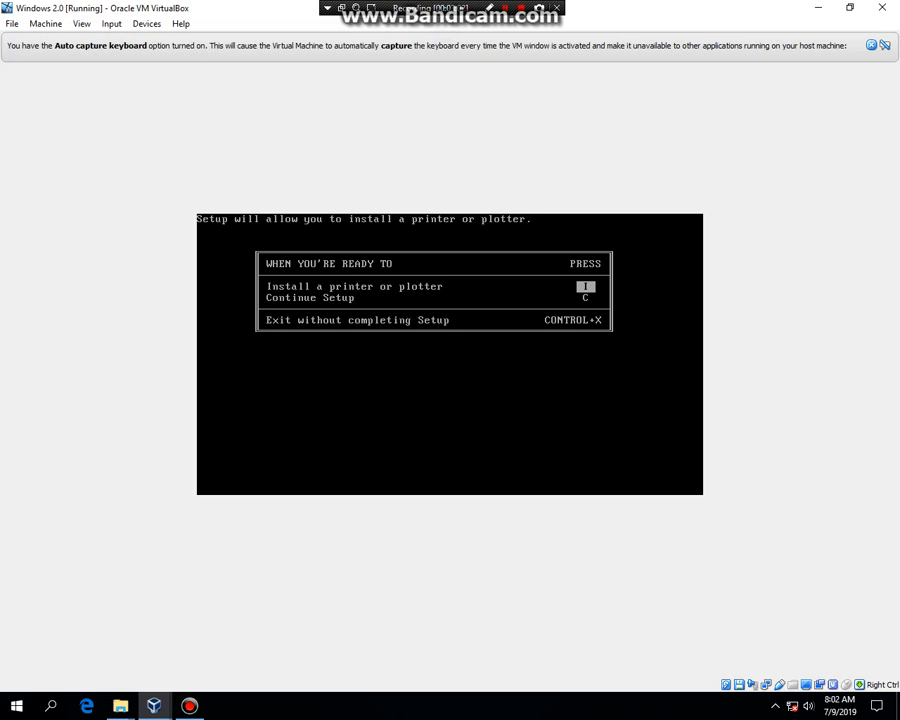
Continue Setup without installing a printer or plotter and choose United States for the country settings.
{"action": "key", "text": "Down"}
{"action": "key", "text": "Return"}
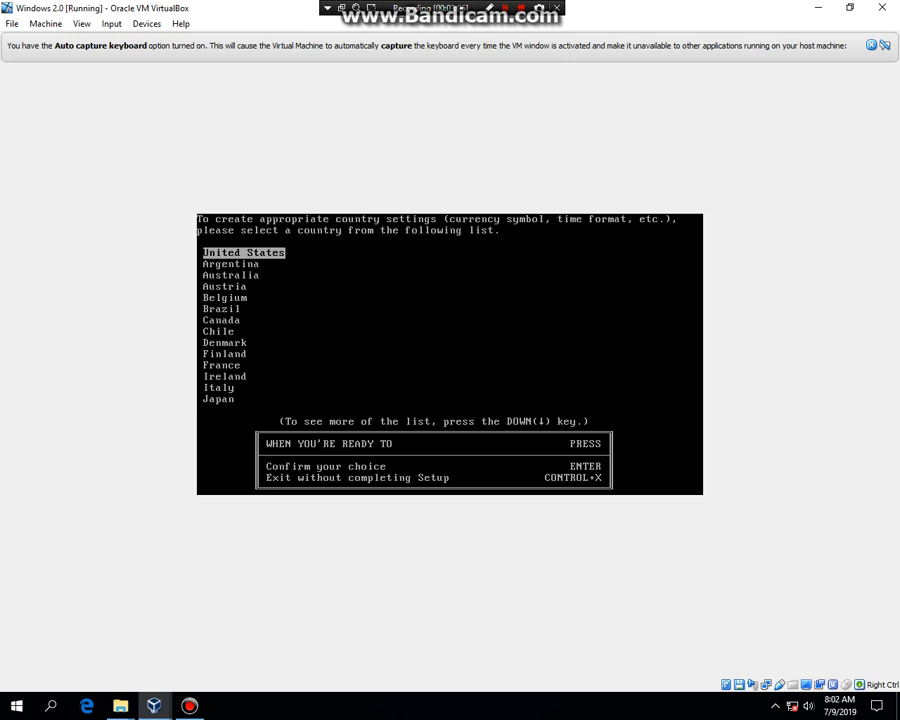
{"action": "key", "text": "Return"}
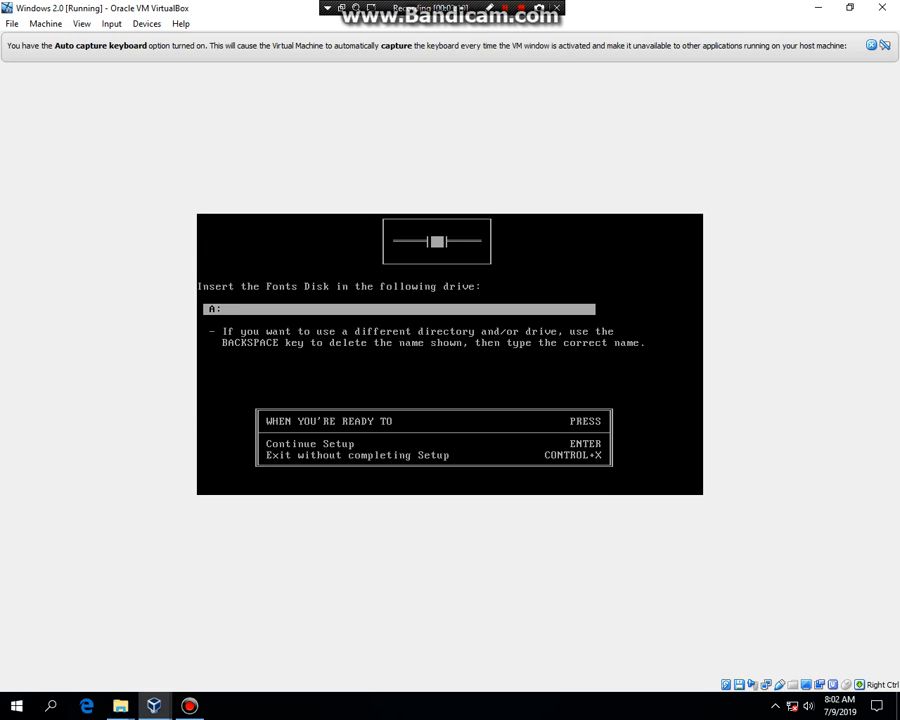
Insert the D4_Fonts floppy image as the Fonts Disk and continue Setup from drive A:.
{"action": "left_click", "coordinate": [739, 684]}
{"action": "left_click", "coordinate": [775, 537]}
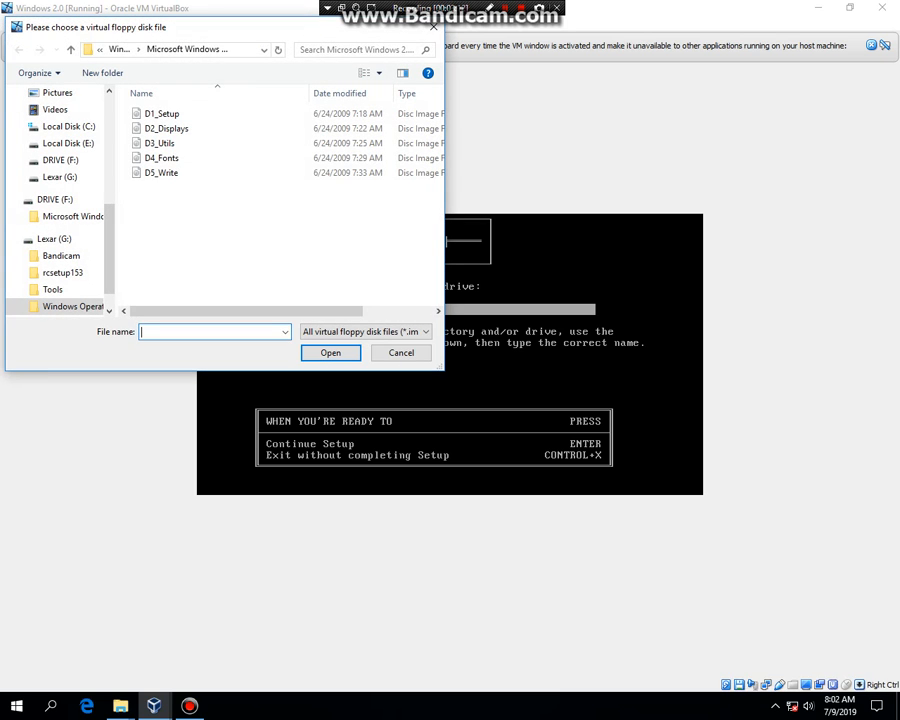
{"action": "left_click", "coordinate": [162, 158]}
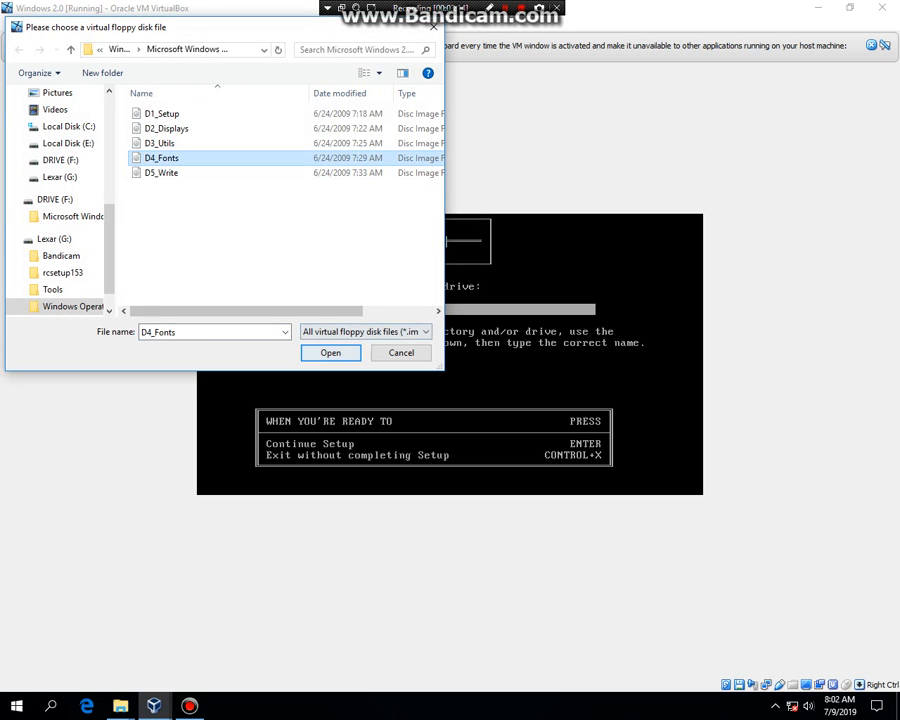
{"action": "left_click", "coordinate": [331, 353]}
{"action": "key", "text": "Return"}
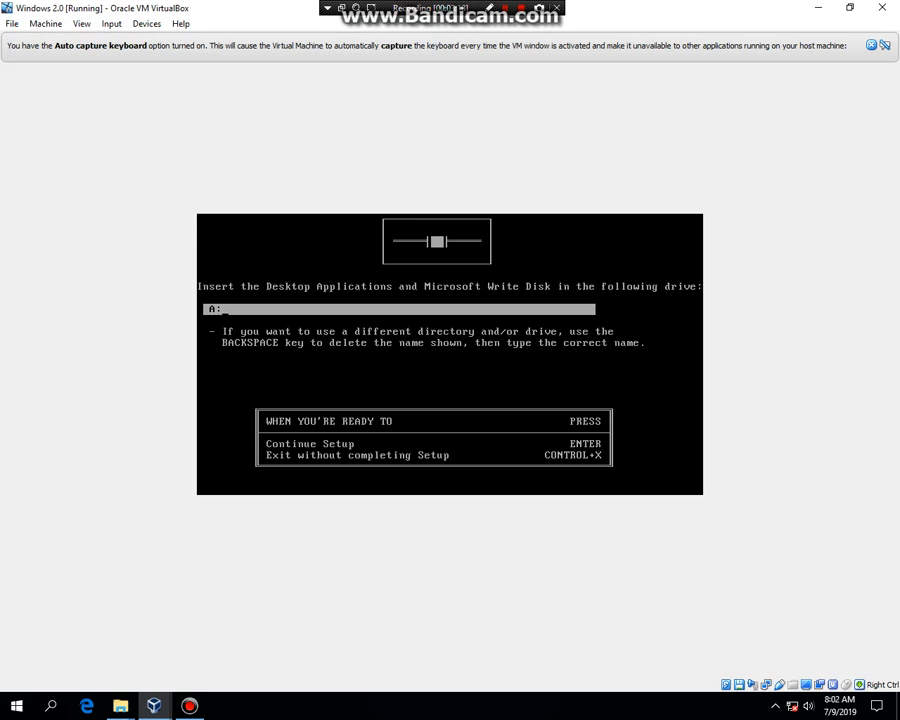
Insert the D5_Write floppy image as the Desktop Applications and Microsoft Write Disk and continue Setup.
{"action": "left_click", "coordinate": [740, 685]}
{"action": "left_click", "coordinate": [765, 535]}
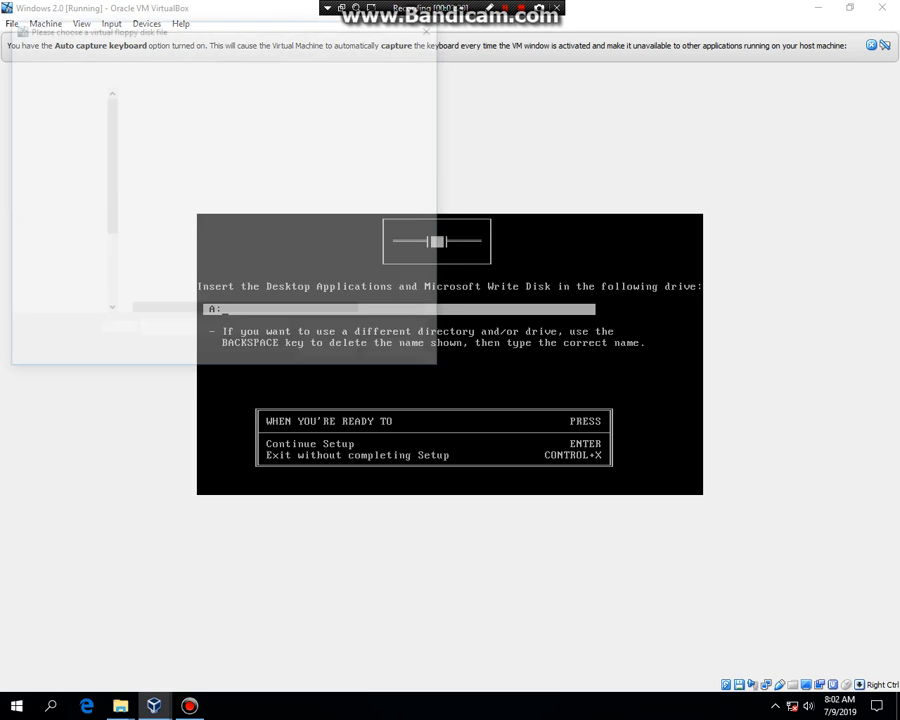
{"action": "double_click", "coordinate": [162, 173]}
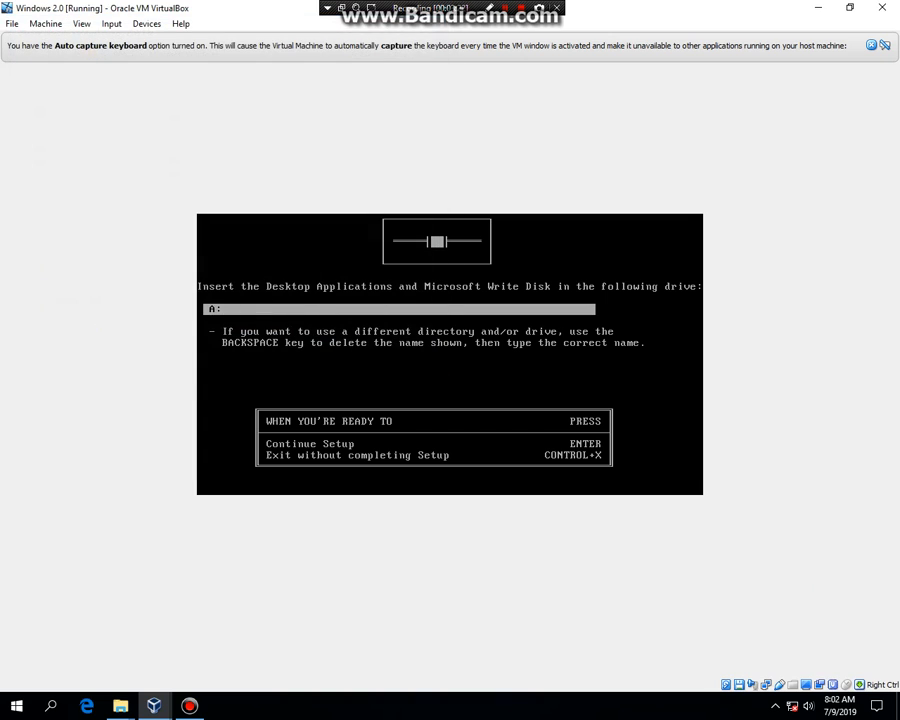
{"action": "key", "text": "Return"}
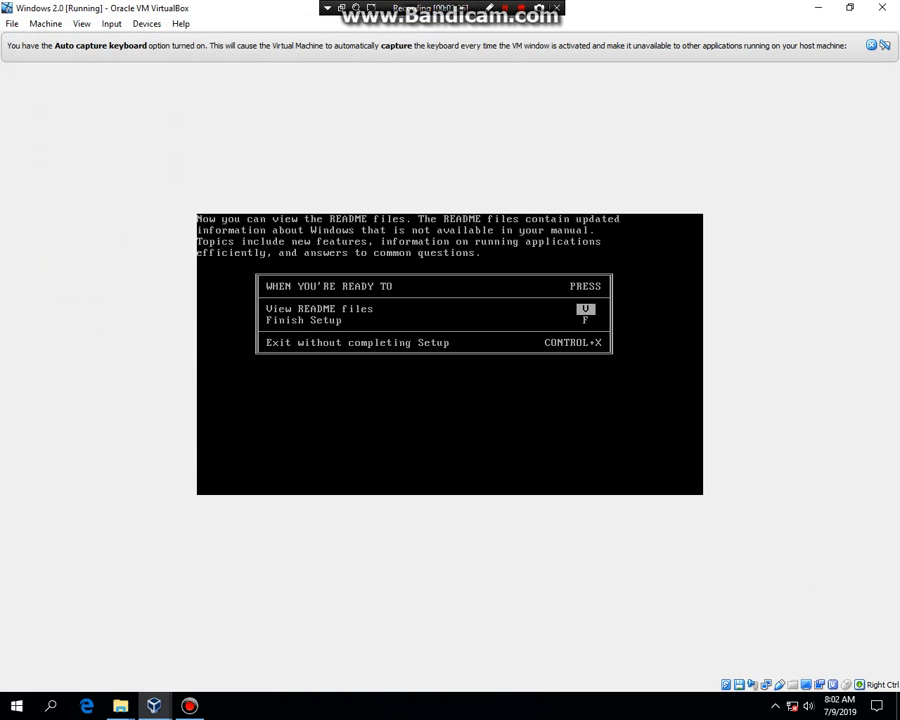
Remove the floppy image from the virtual drive and finish Setup without viewing the README files.
{"action": "key", "text": "Down"}
{"action": "left_click", "coordinate": [859, 684]}
{"action": "left_click", "coordinate": [810, 670]}
{"action": "key", "text": "f"}
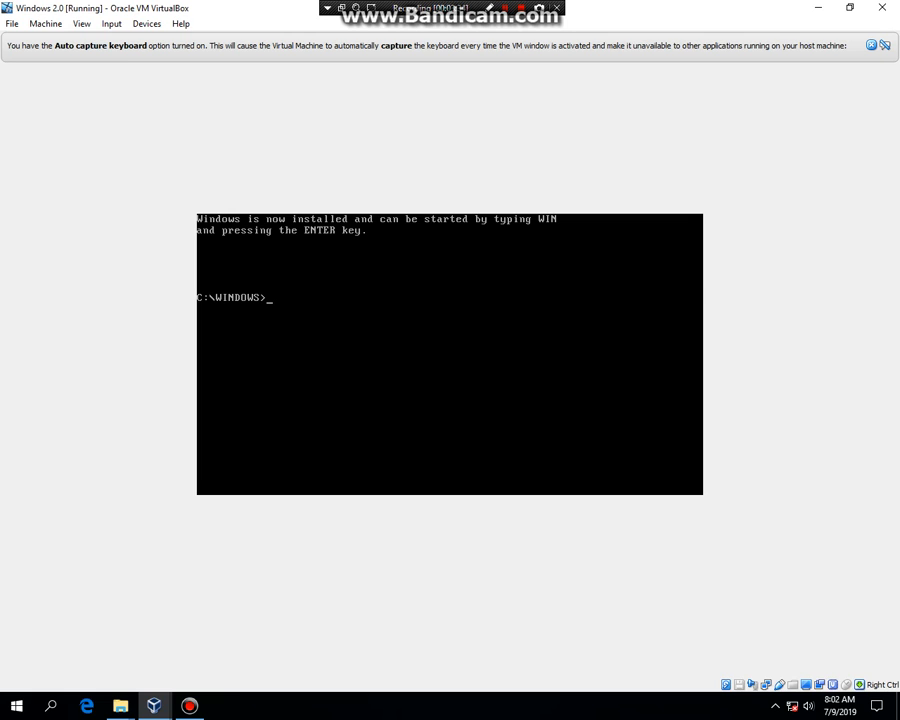
Start Windows with the win command and view the About MS-DOS Exec information.
{"action": "type", "text": "win"}
{"action": "key", "text": "Return"}
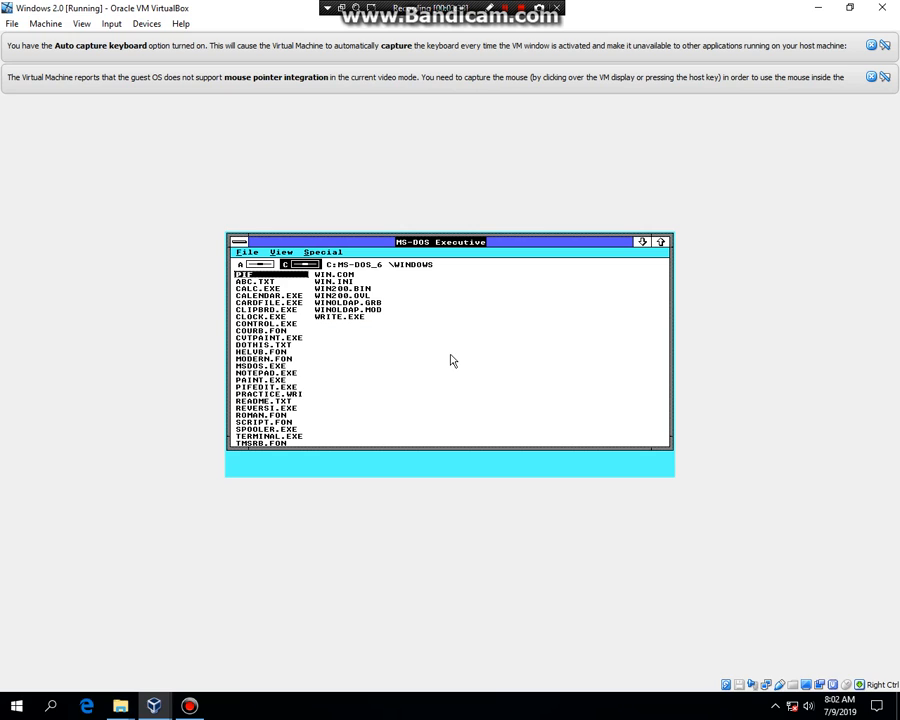
{"action": "left_click", "coordinate": [244, 253]}
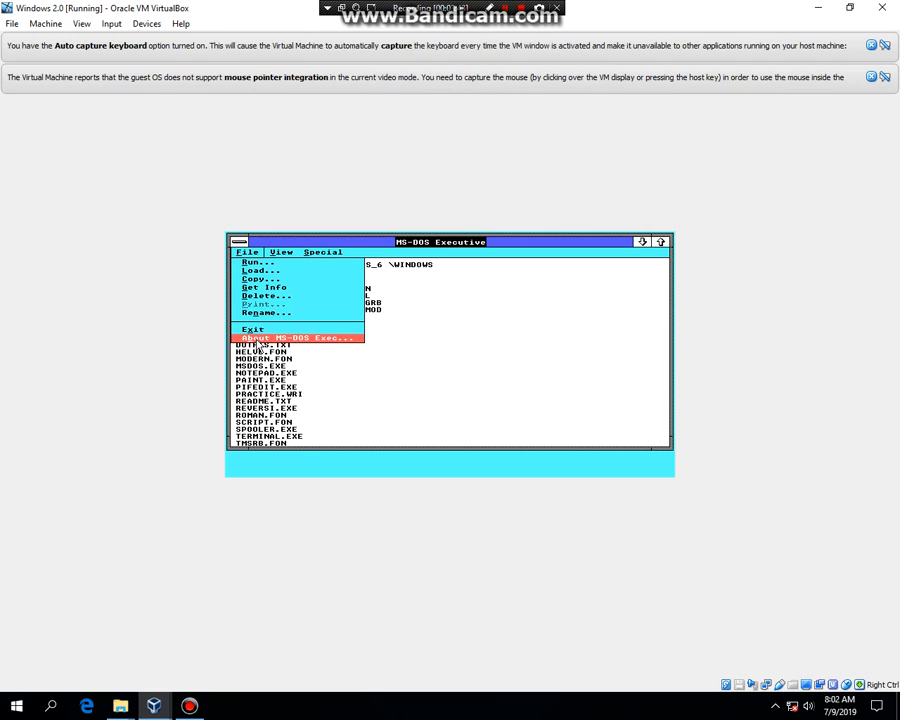
{"action": "left_click", "coordinate": [302, 338]}
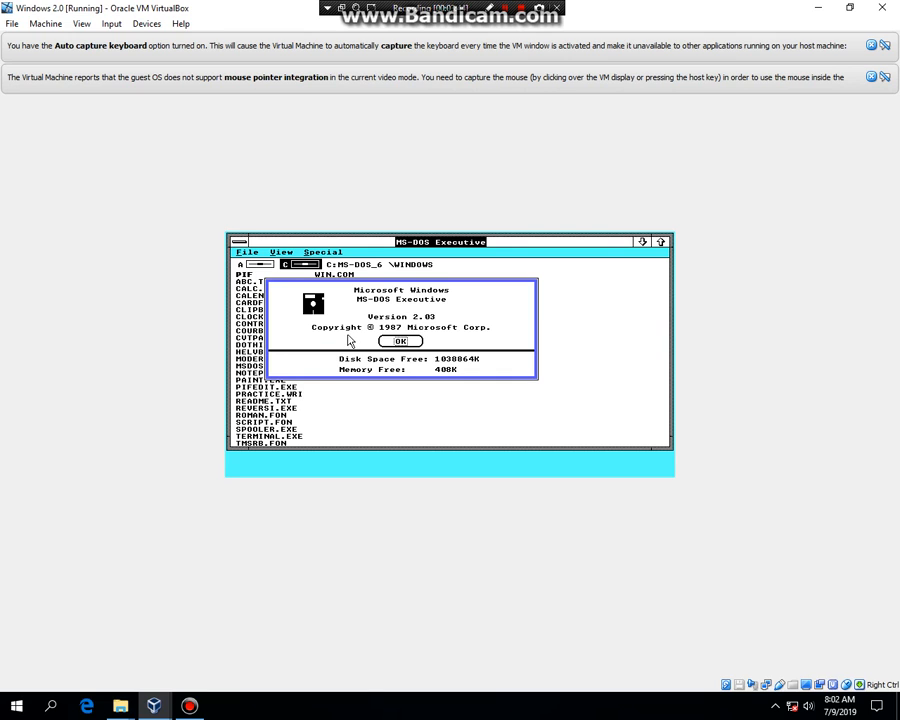
{"action": "left_click", "coordinate": [400, 341]}
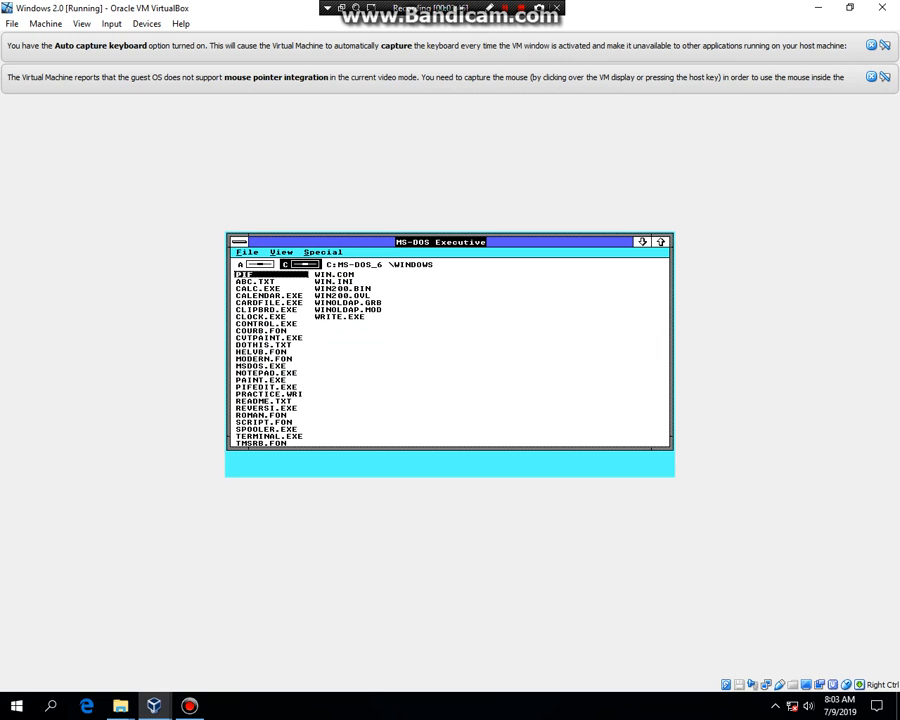
{"action": "left_click_drag", "start_coordinate": [247, 252], "coordinate": [250, 340]}
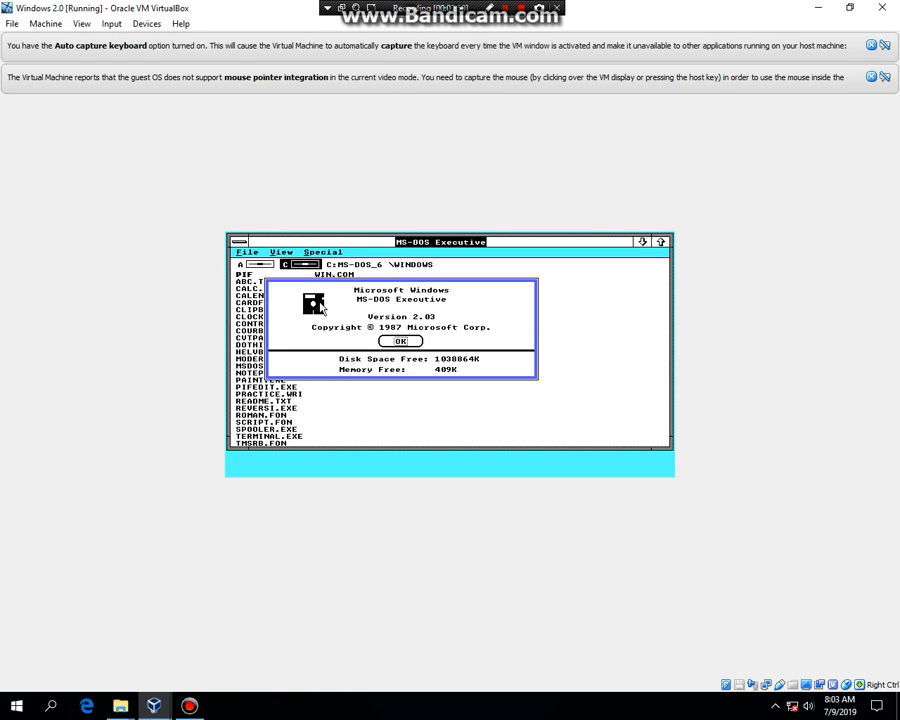